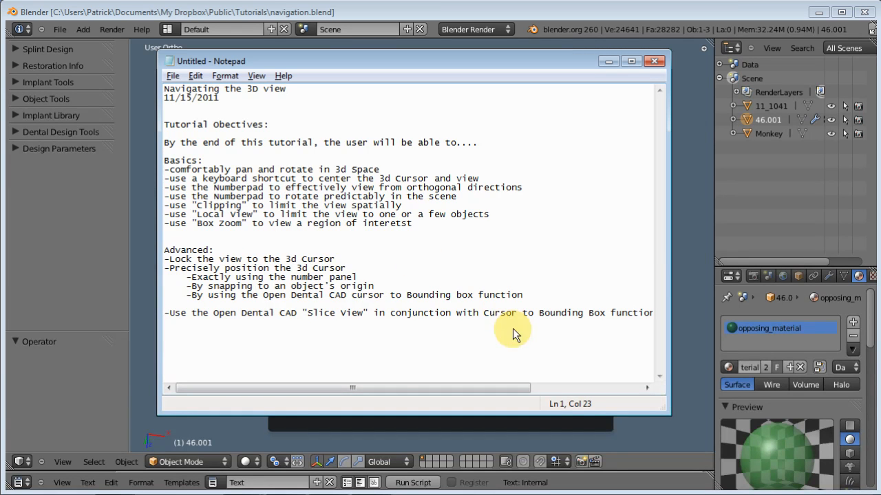
# - Clear the Notepad notes and splash screen off the 3D view, and briefly enlarge the text editor to read the tutorial objectives
pyautogui.click(609, 60)
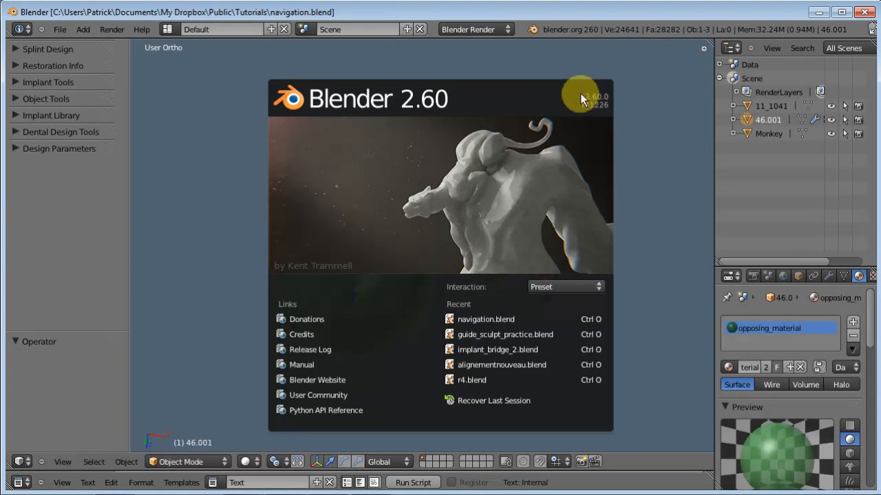
pyautogui.click(666, 169)
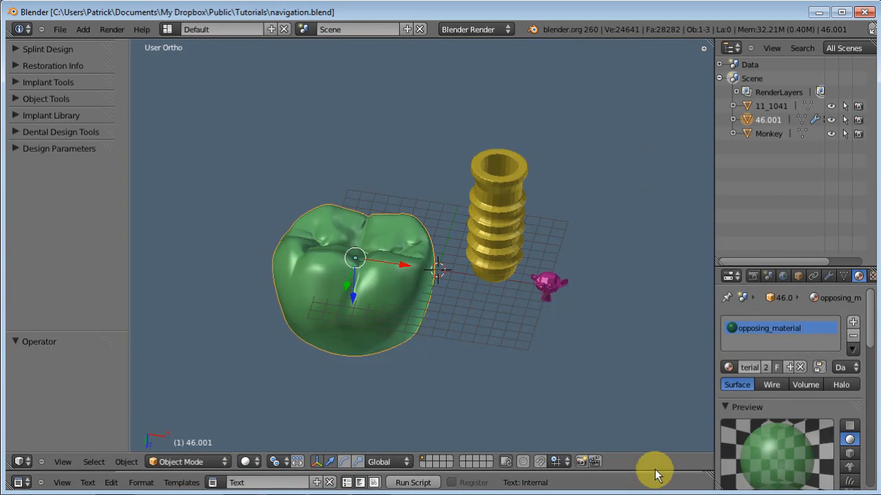
pyautogui.moveTo(654, 471); pyautogui.dragTo(654, 214)
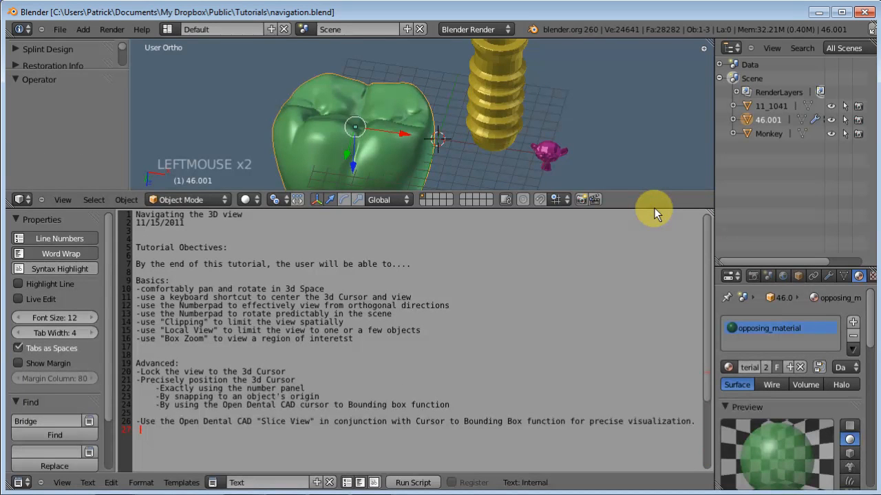
pyautogui.moveTo(654, 208); pyautogui.dragTo(660, 485)
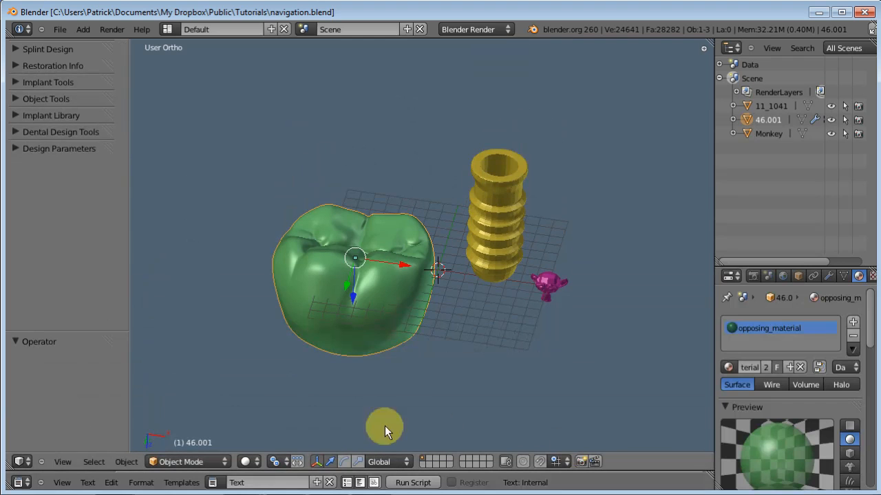
# - Orbit and pan the 3D view freely around the tooth, implant and monkey
pyautogui.middleClick(266, 387)
pyautogui.moveTo(497, 306)
pyautogui.mouseDown(button='middle')
pyautogui.moveTo(472, 331)
pyautogui.moveTo(386, 373)
pyautogui.moveTo(336, 317)
pyautogui.moveTo(375, 257)
pyautogui.moveTo(445, 261)
pyautogui.moveTo(448, 301)
pyautogui.moveTo(377, 311)
pyautogui.moveTo(509, 293)
pyautogui.mouseUp(button='middle')
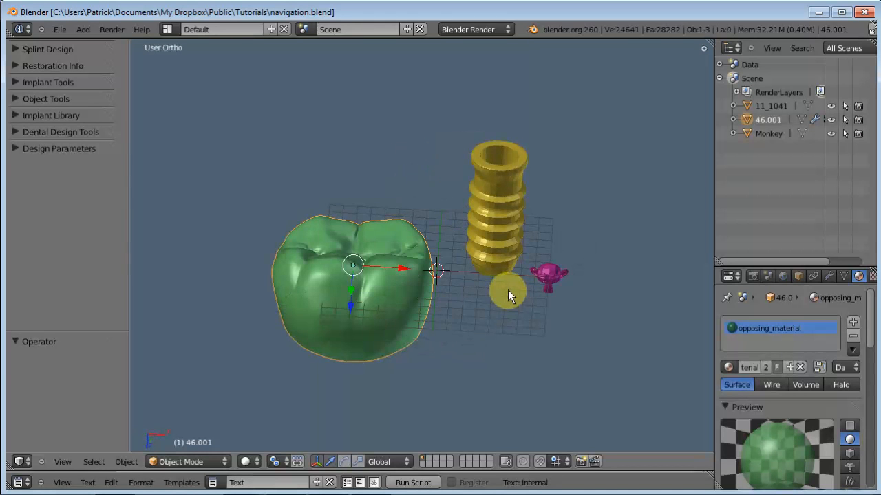
pyautogui.moveTo(543, 321)
pyautogui.keyDown('shift'); pyautogui.mouseDown(button='middle')
pyautogui.moveTo(532, 306)
pyautogui.moveTo(342, 308)
pyautogui.moveTo(579, 268)
pyautogui.moveTo(641, 285)
pyautogui.moveTo(525, 294)
pyautogui.moveTo(534, 332)
pyautogui.mouseUp(button='middle'); pyautogui.keyUp('shift')
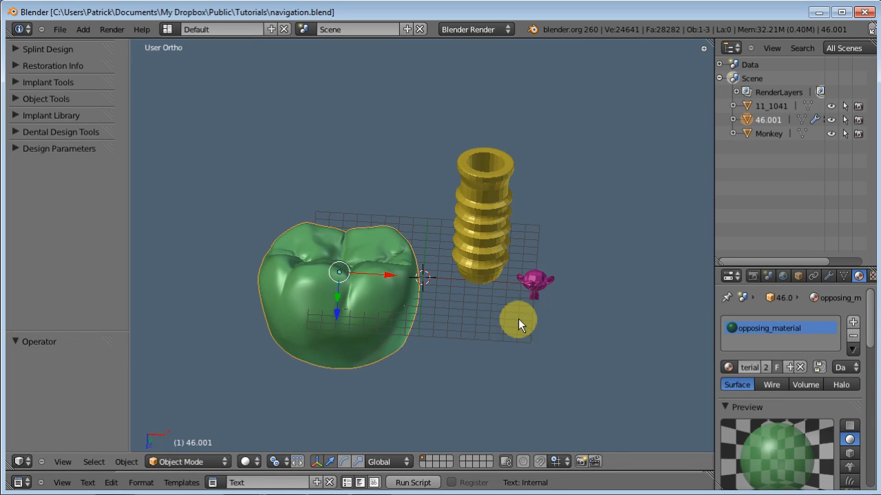
pyautogui.moveTo(546, 342); pyautogui.dragTo(424, 299, button='middle')
pyautogui.keyDown('shift'); pyautogui.moveTo(338, 270); pyautogui.dragTo(506, 307, button='middle'); pyautogui.keyUp('shift')
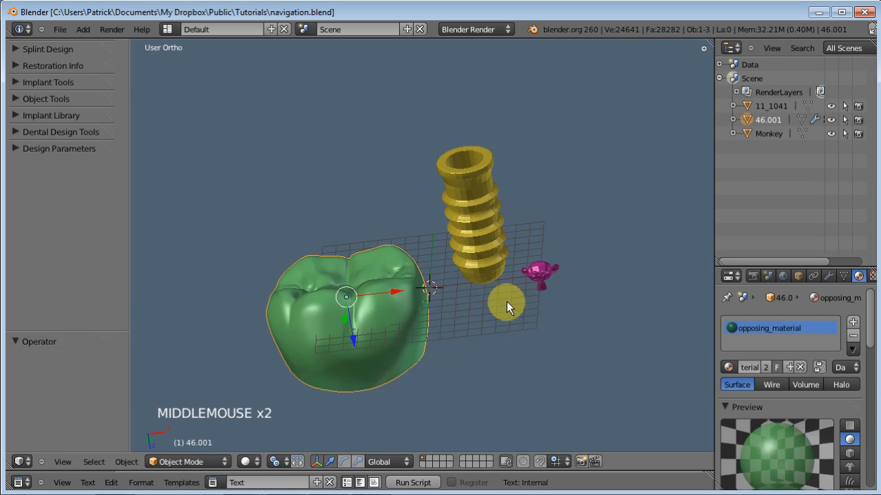
# - View the scene orthographically from the top, front, right, left, back and bottom
pyautogui.press('KP_7')
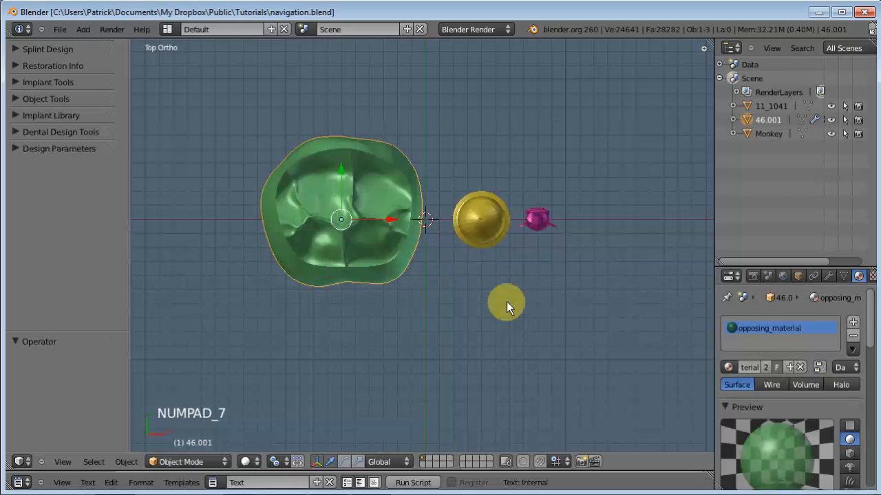
pyautogui.press('KP_1')
pyautogui.press('KP_3')
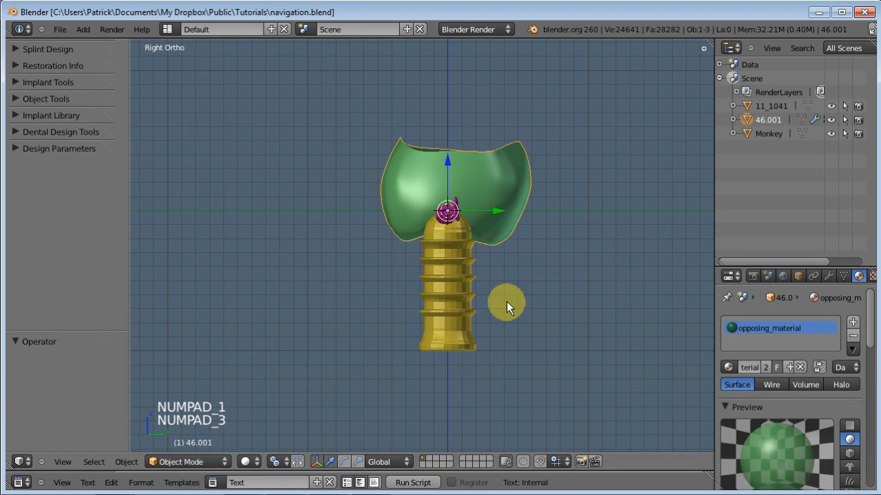
pyautogui.press('ctrl+KP_3')
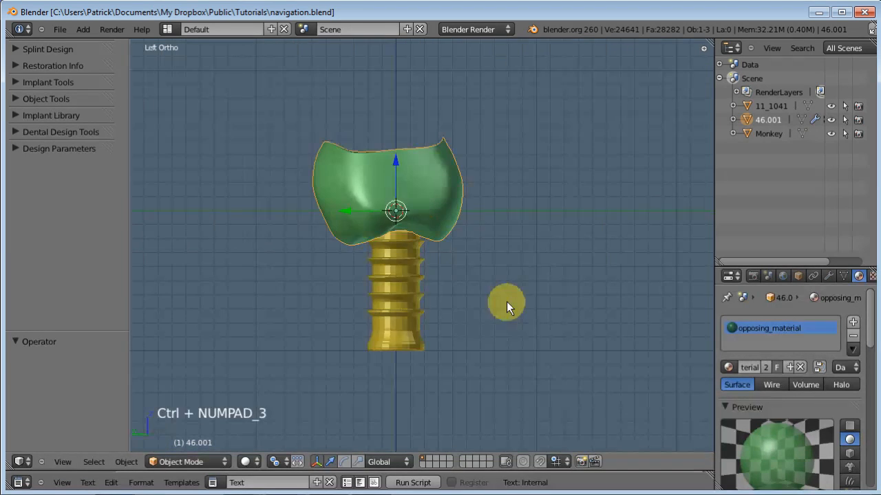
pyautogui.press('ctrl+KP_1')
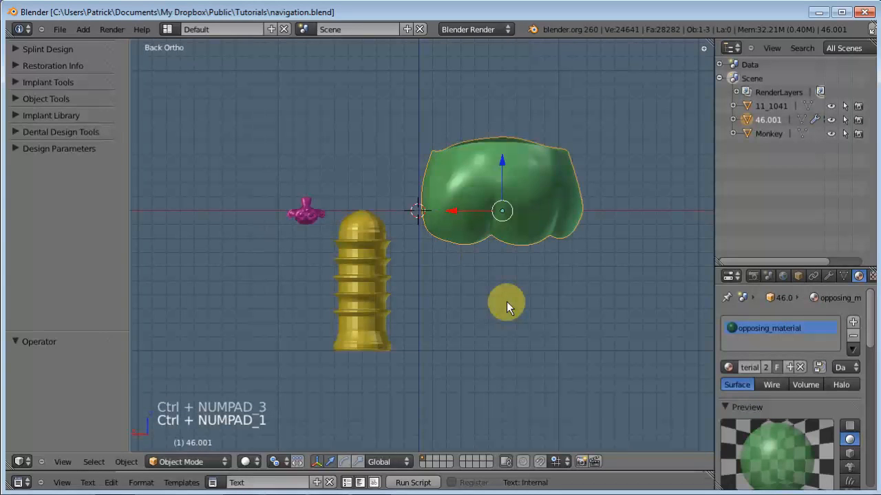
pyautogui.press('ctrl+KP_7')
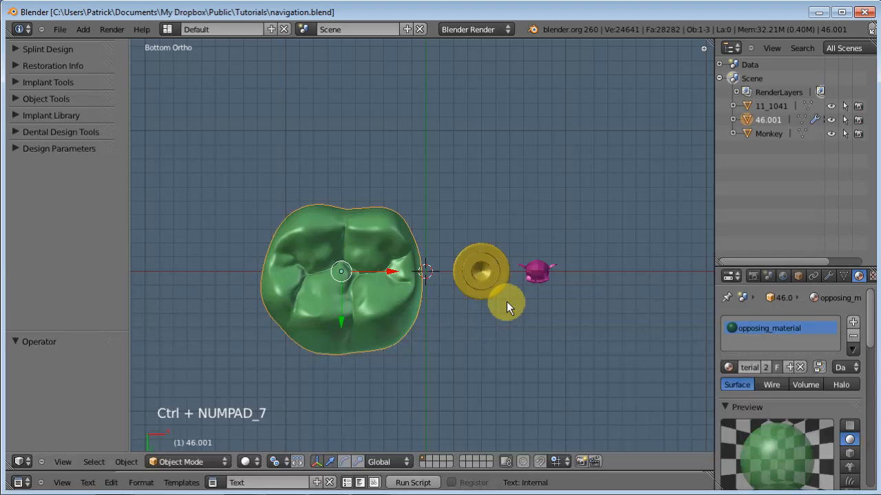
# - Tilt the view up and down over the scene in fixed rotation increments
pyautogui.press('KP_2')
pyautogui.press('KP_2')
pyautogui.press('KP_2')
pyautogui.press('KP_2')
pyautogui.press('KP_2')
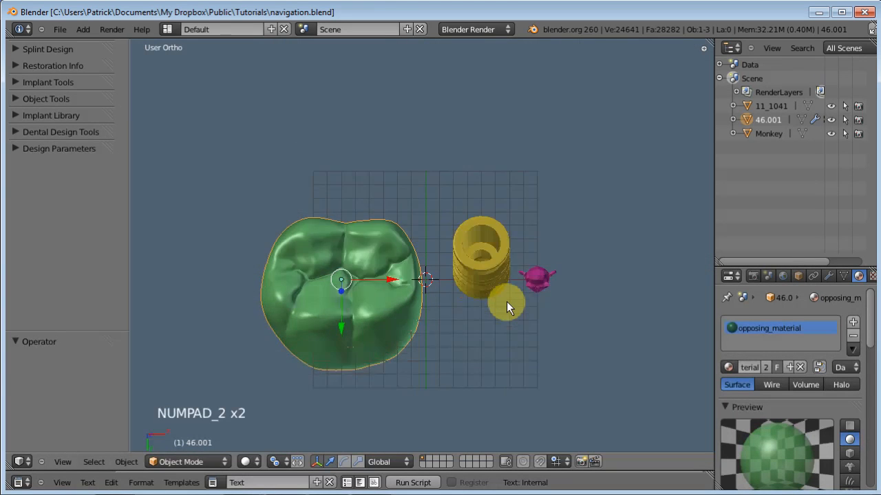
pyautogui.press('KP_8')
pyautogui.press('KP_8')
pyautogui.press('KP_8')
pyautogui.press('KP_8')
pyautogui.press('KP_8')
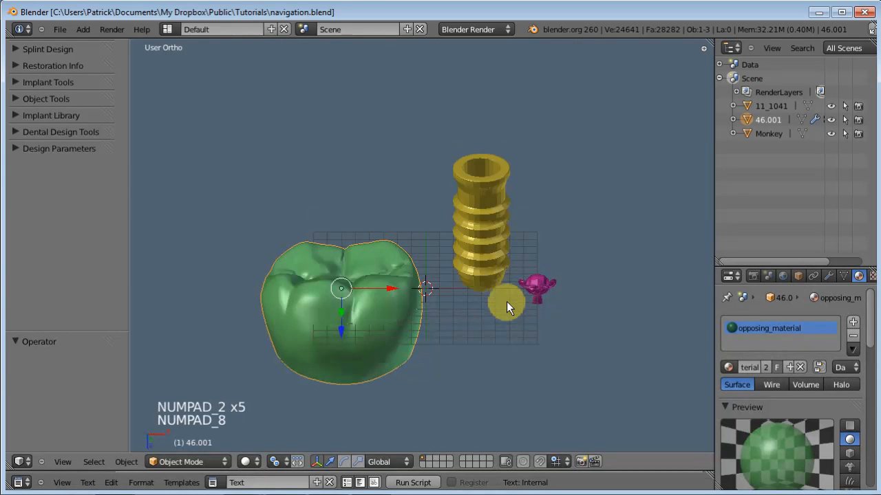
pyautogui.press('KP_2')
pyautogui.press('KP_2')
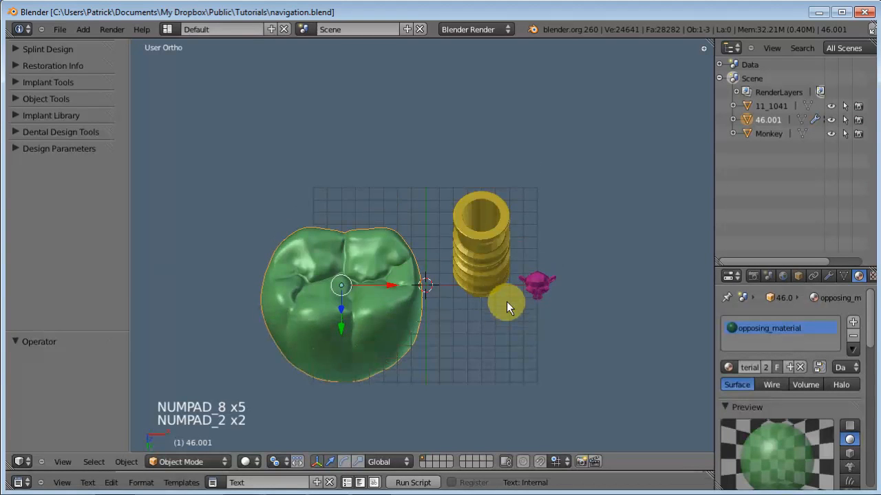
# - Turn the view sideways around the scene in both directions in fixed increments
pyautogui.press('KP_4')
pyautogui.press('KP_4')
pyautogui.press('KP_4')
pyautogui.press('KP_6')
pyautogui.press('KP_6')
pyautogui.press('KP_6')
pyautogui.press('KP_6')
pyautogui.press('KP_4')
pyautogui.press('KP_4')
pyautogui.press('KP_4')
pyautogui.press('KP_4')
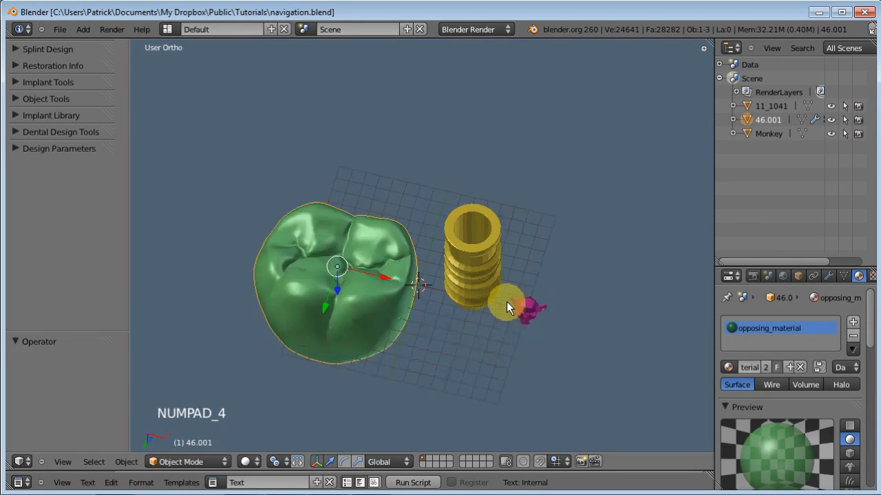
# - Tilt the view vertically in both directions and turn it sideways to see the tooth and implant from oblique angles
pyautogui.press('KP_2')
pyautogui.press('KP_2')
pyautogui.press('KP_2')
pyautogui.press('KP_2')
pyautogui.press('KP_8')
pyautogui.press('KP_8')
pyautogui.press('KP_8')
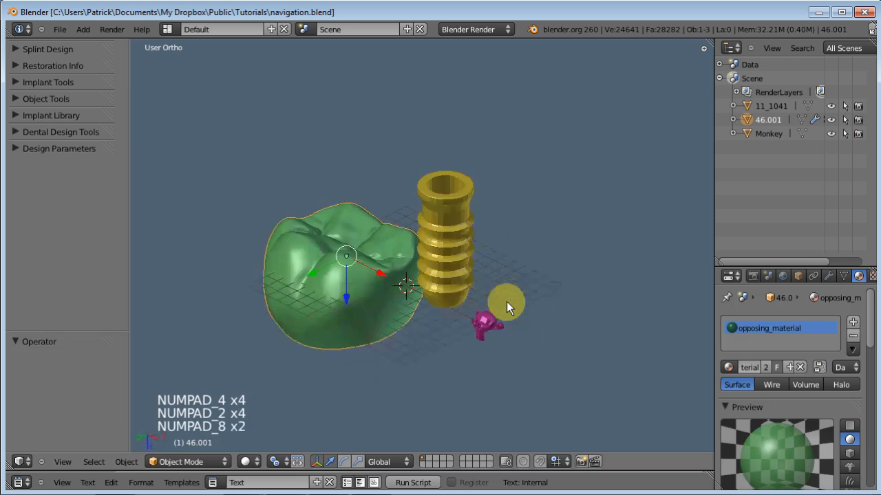
pyautogui.press('KP_6')
pyautogui.press('KP_6')
pyautogui.press('KP_6')
pyautogui.press('KP_6')
pyautogui.press('KP_6')
pyautogui.press('KP_6')
pyautogui.press('KP_6')
pyautogui.press('KP_4')
pyautogui.press('KP_4')
pyautogui.press('KP_4')
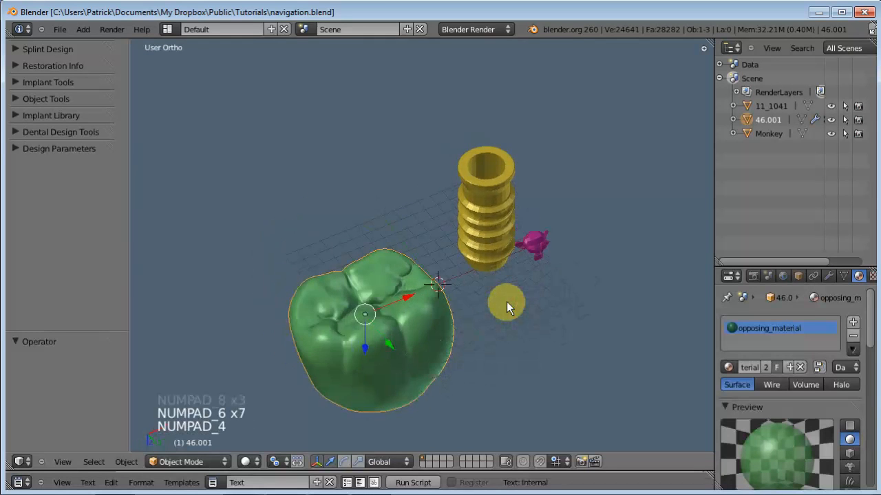
# - Tilt the view in increments until it is level with the grid plane, and turn it sideways both ways around the objects
pyautogui.press('KP_2')
pyautogui.press('KP_2')
pyautogui.press('KP_2')
pyautogui.press('KP_6')
pyautogui.press('KP_6')
pyautogui.press('KP_6')
pyautogui.press('KP_4')
pyautogui.press('KP_4')
pyautogui.press('KP_4')
pyautogui.press('KP_4')
pyautogui.press('KP_4')
pyautogui.press('KP_4')
pyautogui.press('KP_4')
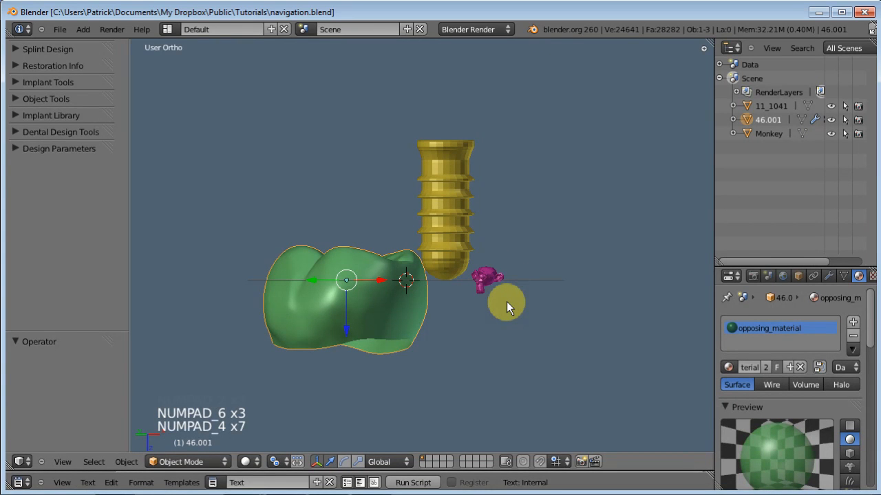
# - Pan the view horizontally and vertically in fixed increments, in both directions along each axis
pyautogui.press('ctrl+KP_4')
pyautogui.press('ctrl+KP_4')
pyautogui.press('ctrl+KP_4')
pyautogui.press('ctrl+KP_6')
pyautogui.press('ctrl+KP_6')
pyautogui.press('ctrl+KP_6')
pyautogui.press('ctrl+KP_6')
pyautogui.press('ctrl+KP_8')
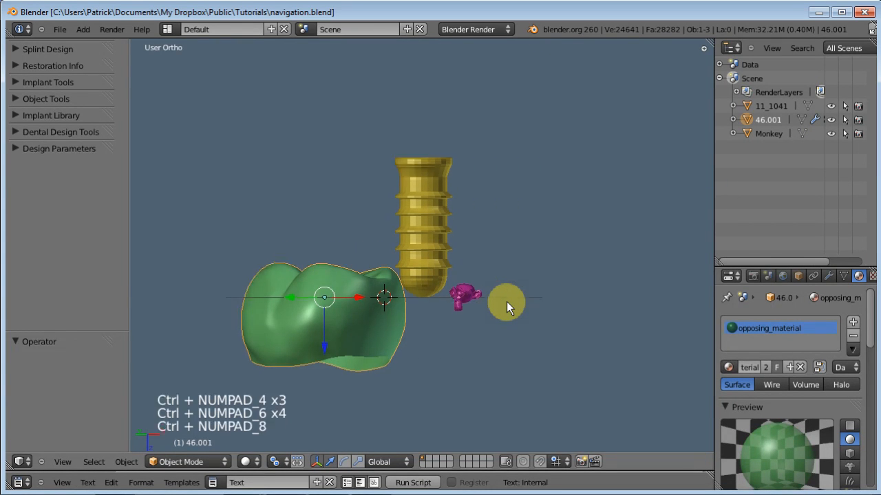
pyautogui.press('ctrl+KP_8')
pyautogui.press('ctrl+KP_8')
pyautogui.press('ctrl+KP_8')
pyautogui.press('ctrl+KP_2')
pyautogui.press('ctrl+KP_2')
pyautogui.press('ctrl+KP_2')
pyautogui.press('ctrl+KP_2')
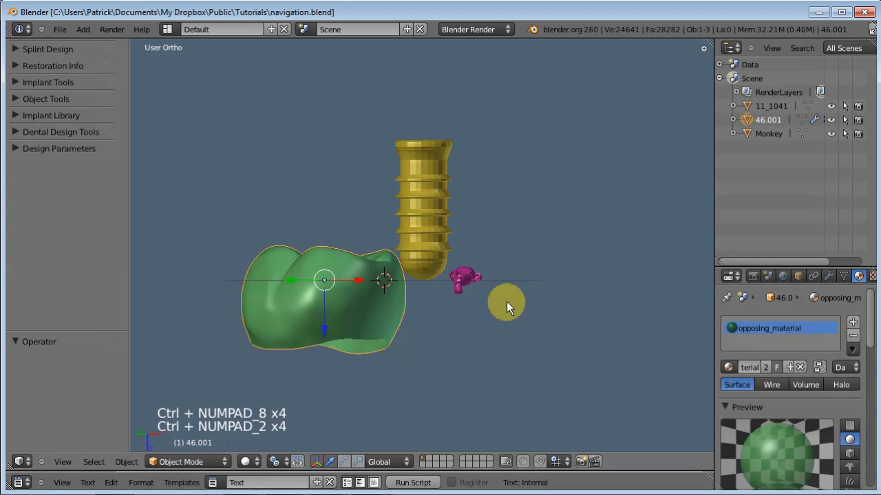
# - Pan the scene freely, and orbit it in increments vertically and sideways to examine the implant in front of the tooth
pyautogui.keyDown('shift'); pyautogui.moveTo(358, 279); pyautogui.dragTo(436, 204, button='middle'); pyautogui.keyUp('shift')
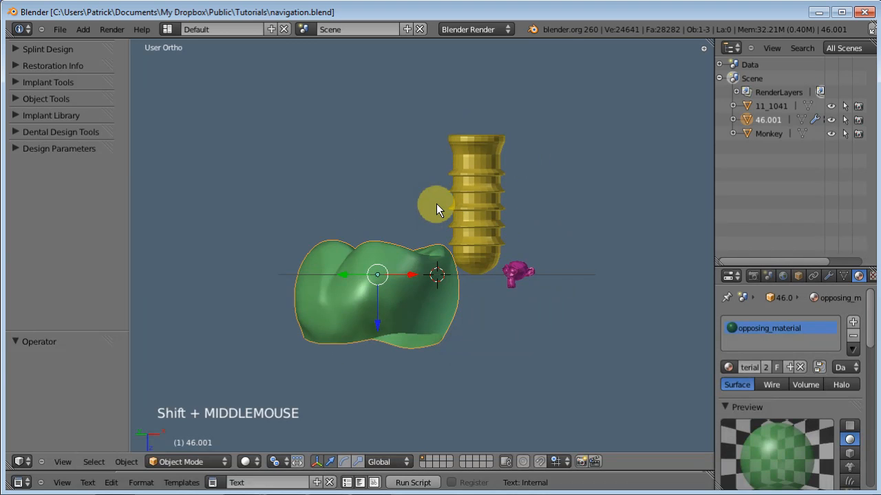
pyautogui.press('KP_2')
pyautogui.press('KP_2')
pyautogui.press('KP_4')
pyautogui.press('KP_4')
pyautogui.press('KP_4')
pyautogui.press('KP_8')
pyautogui.press('KP_8')
pyautogui.press('KP_8')
pyautogui.press('KP_8')
pyautogui.press('KP_6')
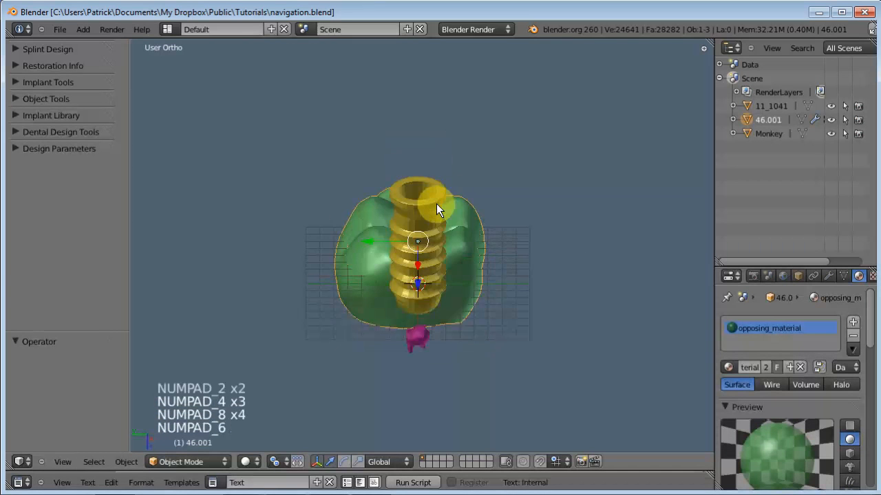
pyautogui.press('KP_6')
pyautogui.press('KP_6')
pyautogui.press('KP_6')
# - View the scene from the top, front and right, and orbit freely to an angled view of the tooth and implant
pyautogui.press('KP_7')
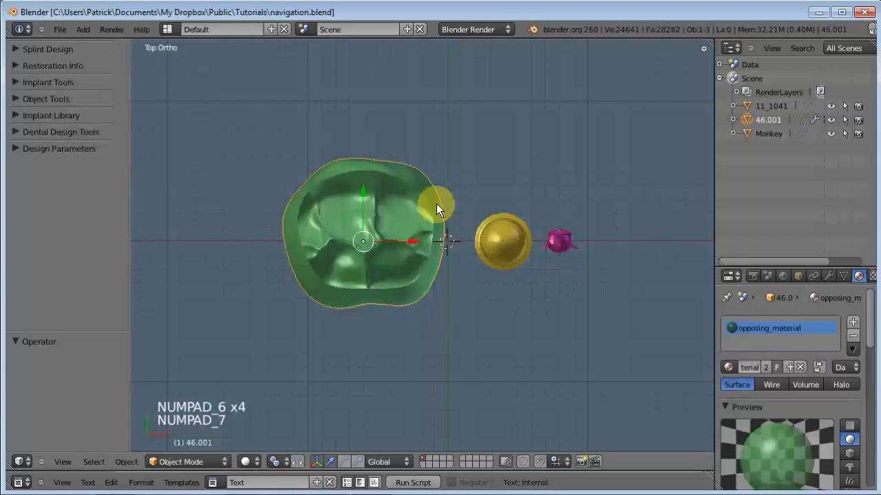
pyautogui.press('KP_1')
pyautogui.press('KP_2')
pyautogui.press('KP_3')
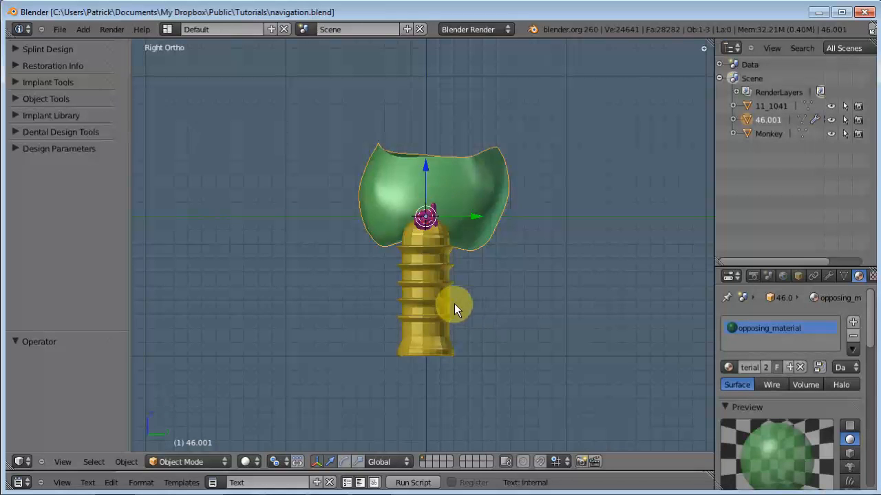
pyautogui.moveTo(454, 303); pyautogui.dragTo(490, 297, button='middle')
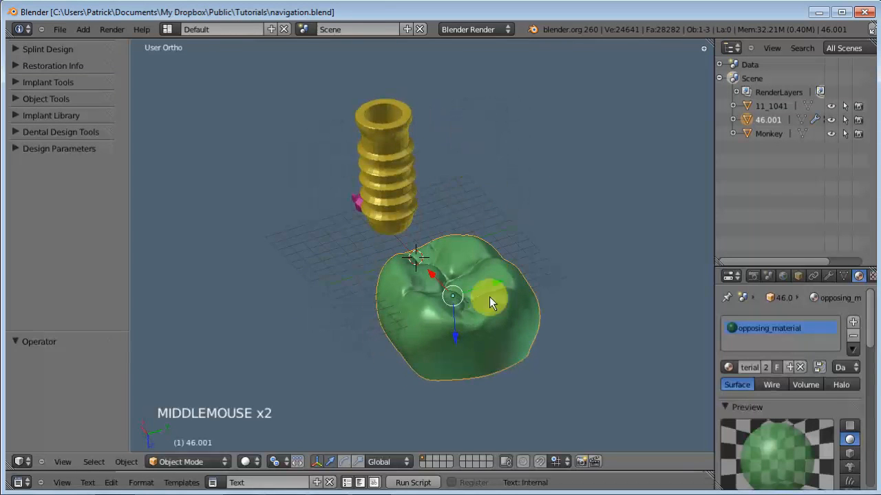
pyautogui.moveTo(386, 357); pyautogui.dragTo(414, 336, button='middle')
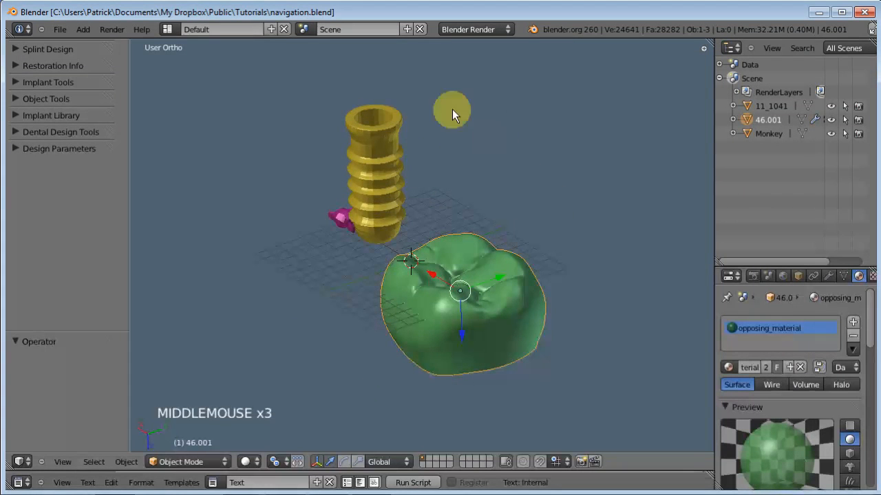
# - Place the 3D cursor in empty space, pan the objects out of view, and recentre both the cursor and the view on the scene
pyautogui.click(246, 114)
pyautogui.keyDown('shift'); pyautogui.moveTo(580, 164); pyautogui.dragTo(134, 173, button='middle'); pyautogui.keyUp('shift')
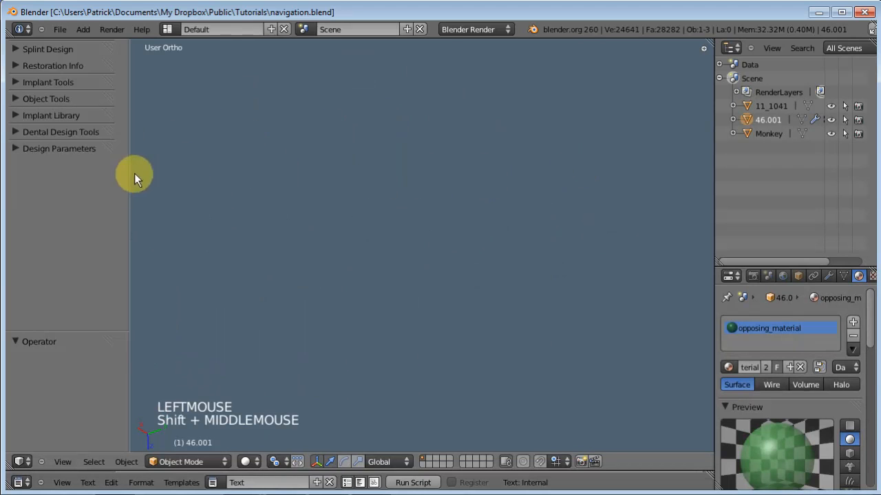
pyautogui.moveTo(575, 191); pyautogui.dragTo(485, 259, button='middle')
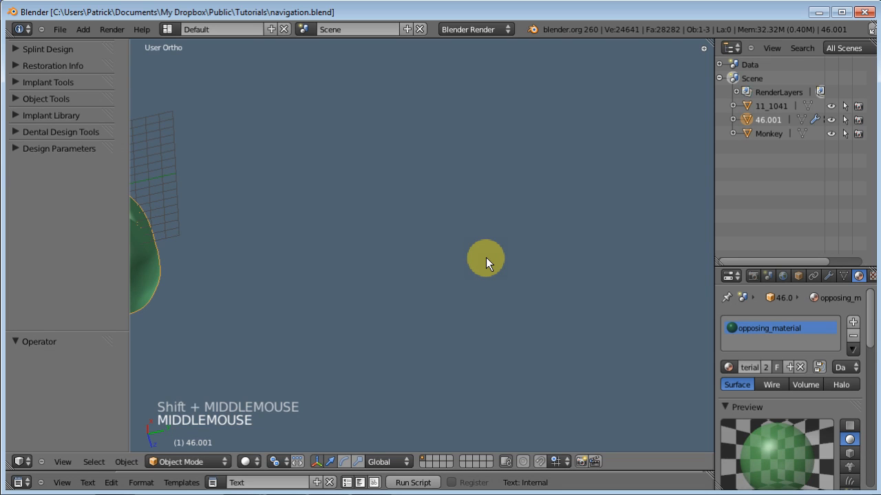
pyautogui.hotkey('shift', 'c')
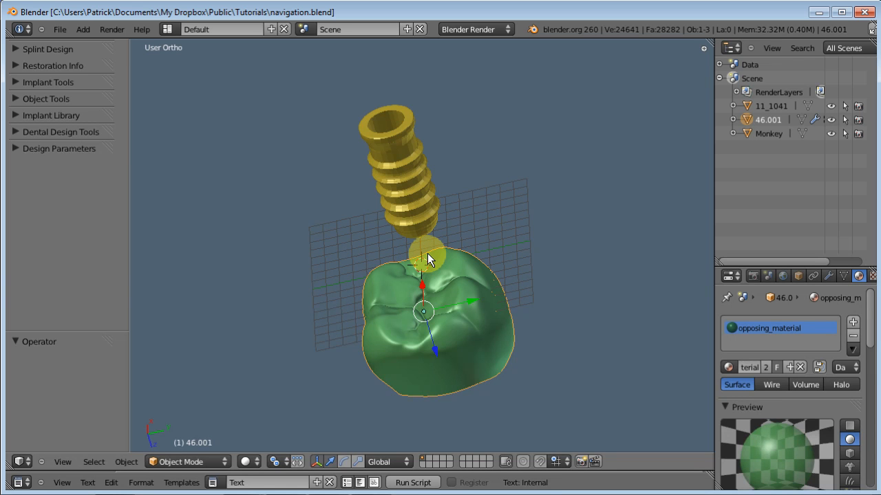
# - Clip the 3D view to a box around the yellow implant, and inspect the clipped region from other angles
pyautogui.moveTo(420, 372); pyautogui.dragTo(254, 296, button='middle')
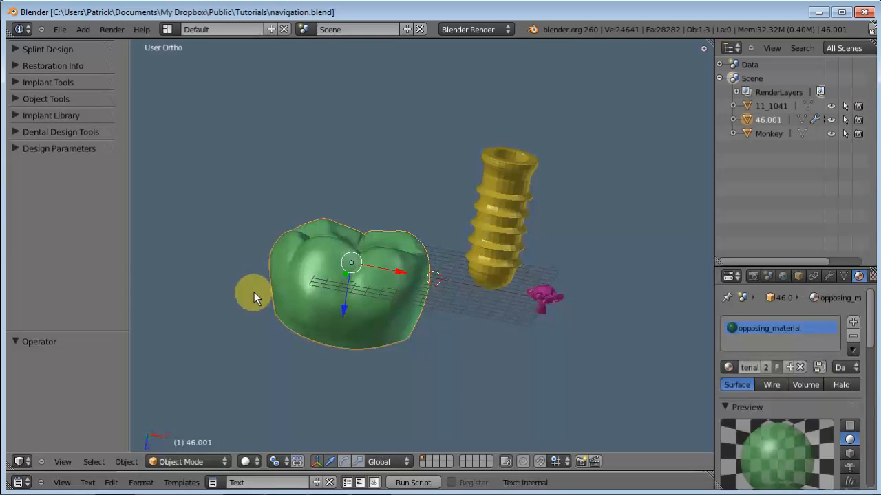
pyautogui.moveTo(487, 302); pyautogui.dragTo(501, 267, button='middle')
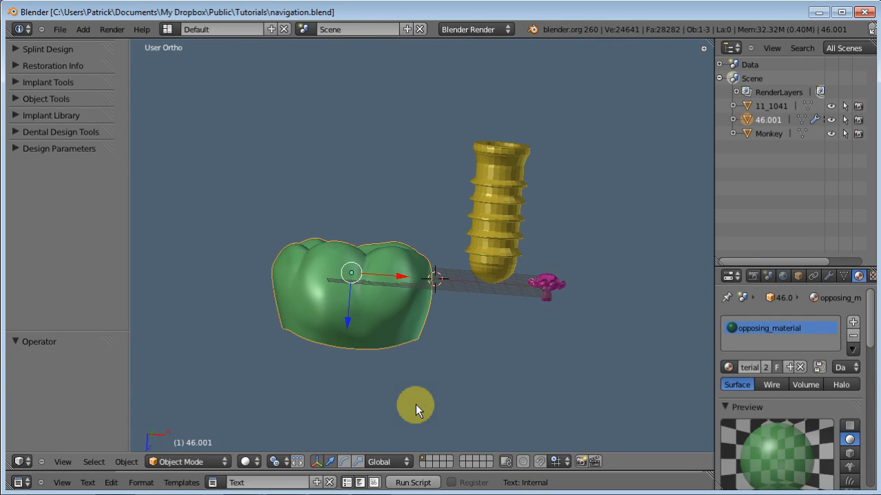
pyautogui.hotkey('alt', 'b')
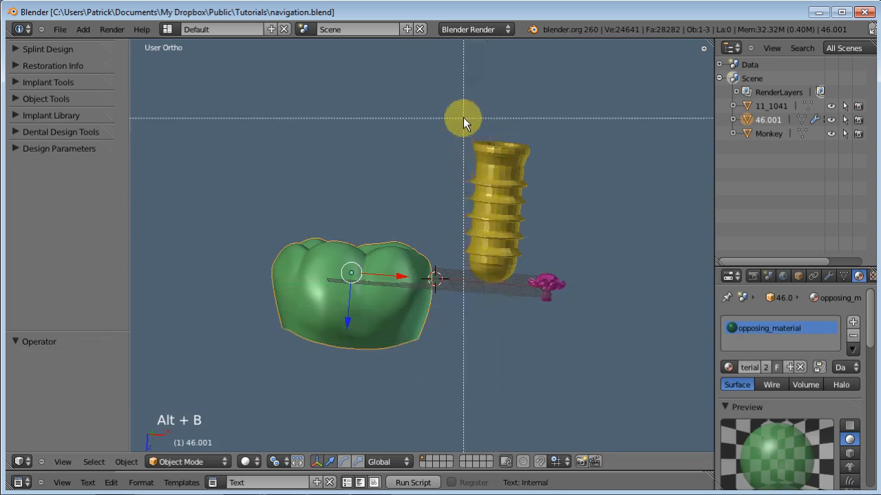
pyautogui.moveTo(456, 106); pyautogui.dragTo(527, 300)
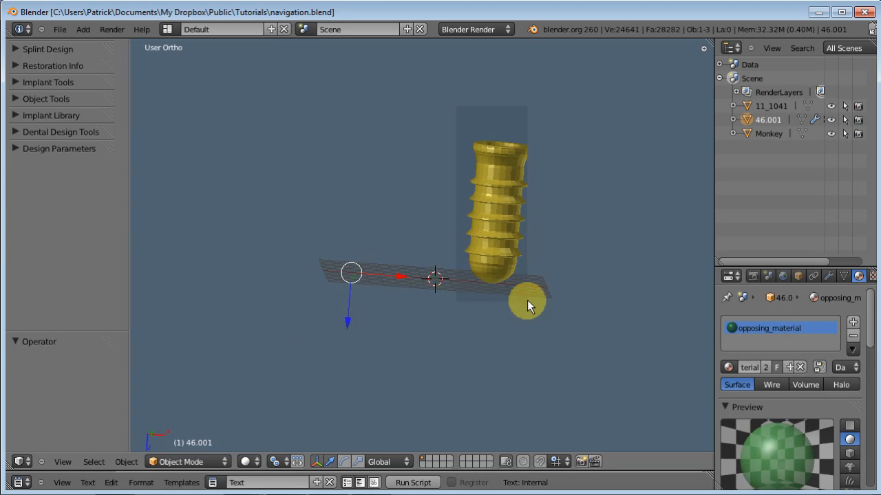
pyautogui.moveTo(452, 251); pyautogui.dragTo(478, 295, button='middle')
pyautogui.keyDown('shift'); pyautogui.moveTo(529, 252); pyautogui.dragTo(351, 349, button='middle'); pyautogui.keyUp('shift')
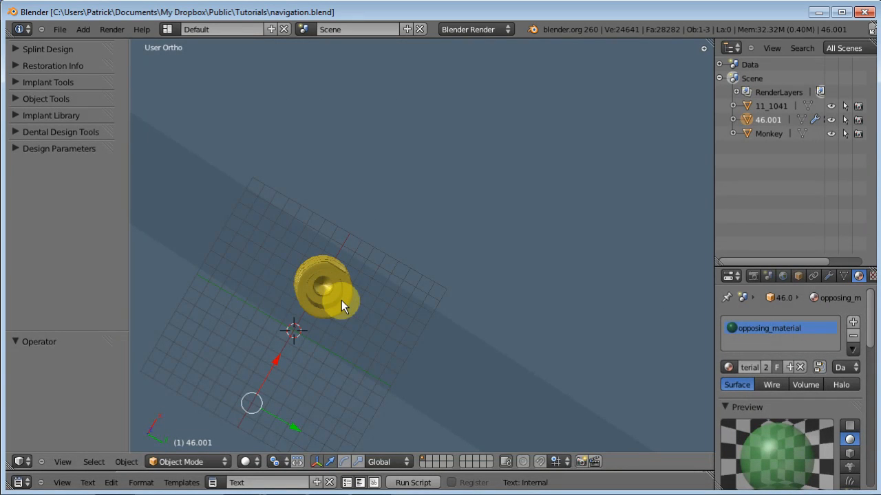
# - Replace the clipping around the implant with a thin vertical slice through the green tooth, and inspect the cross-section
pyautogui.hotkey('alt', 'b')
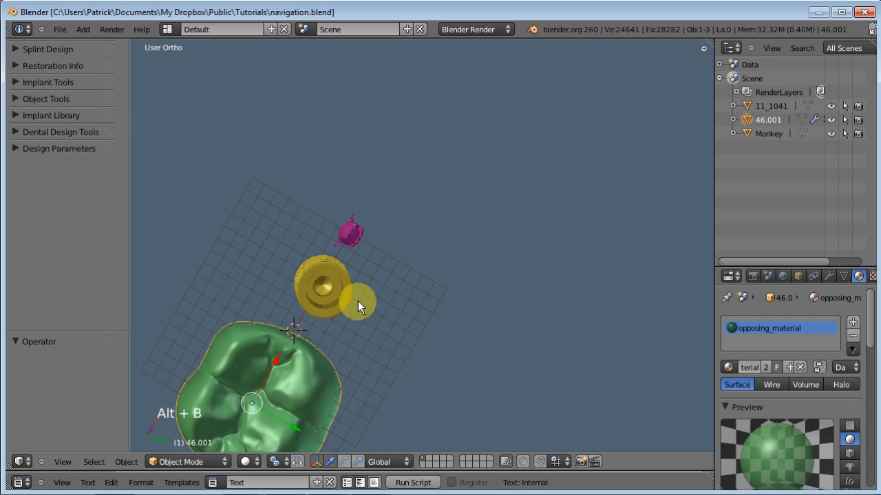
pyautogui.moveTo(296, 340); pyautogui.dragTo(370, 256, button='middle')
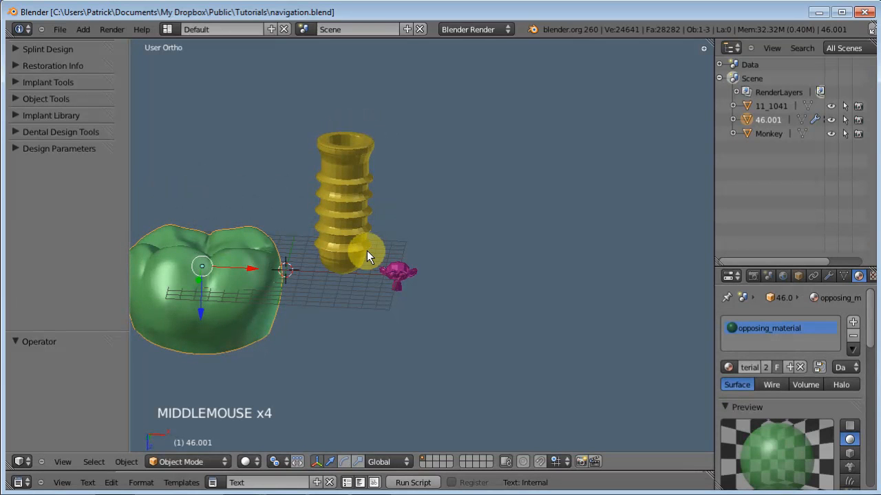
pyautogui.hotkey('alt', 'b')
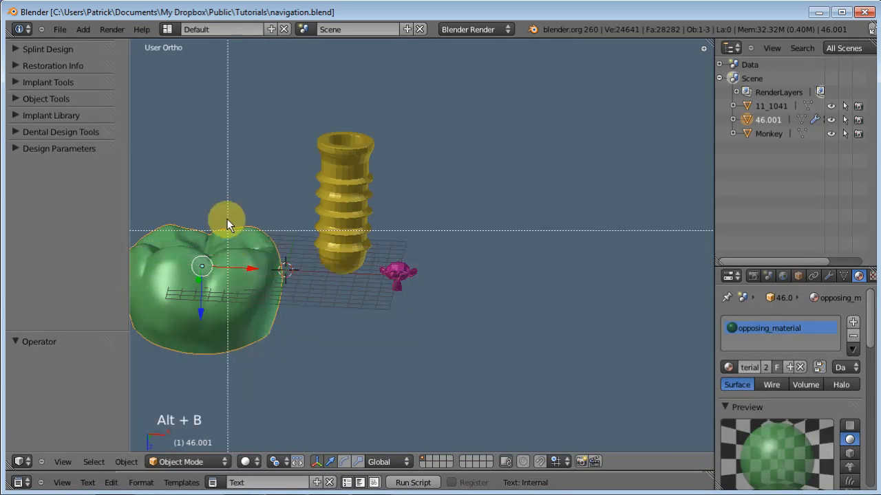
pyautogui.moveTo(232, 183); pyautogui.dragTo(238, 391)
pyautogui.moveTo(250, 329); pyautogui.dragTo(258, 268, button='middle')
pyautogui.scroll(2, 363, 236)
pyautogui.moveTo(362, 236); pyautogui.dragTo(448, 255, button='middle')
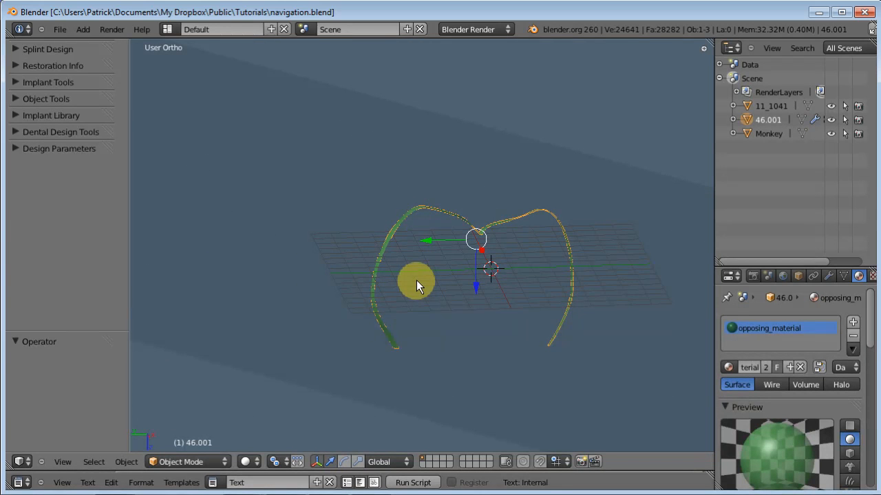
# - Remove the slice clipping and bring the whole tooth, implant and monkey head back into view
pyautogui.hotkey('alt', 'b')
pyautogui.moveTo(417, 280); pyautogui.dragTo(497, 280, button='middle')
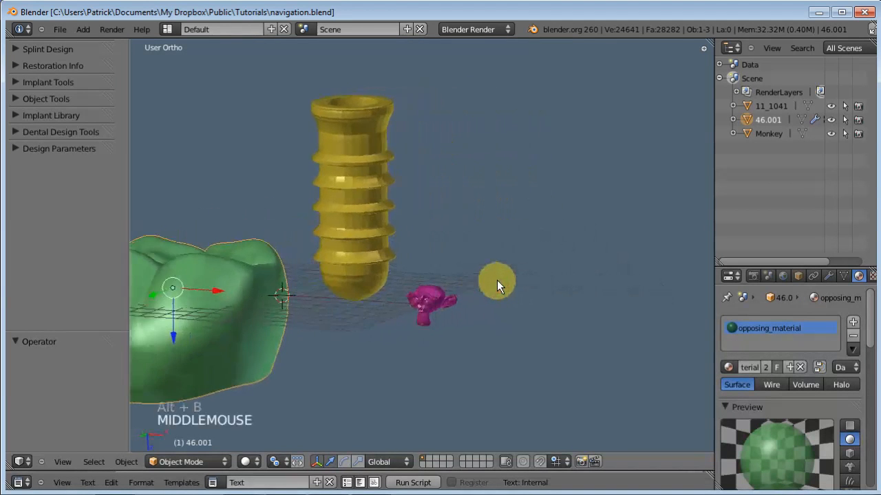
pyautogui.scroll(-4, 504, 280)
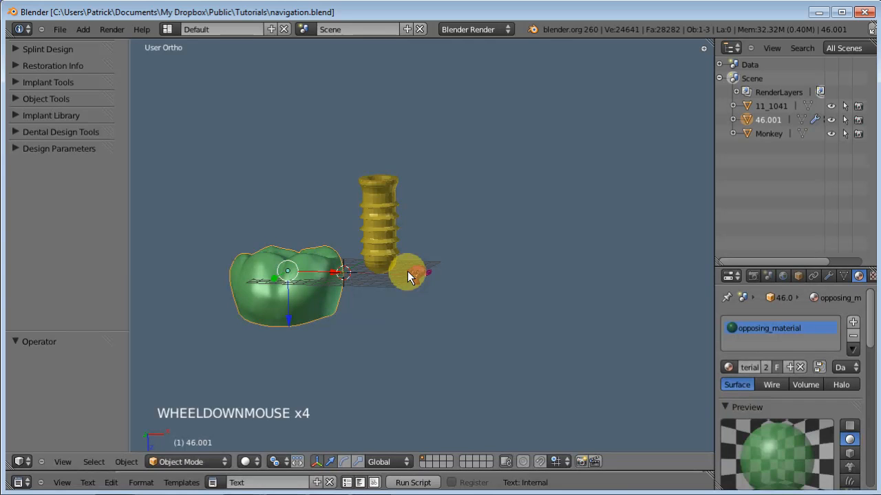
# - Zoom into a boxed region around the pink monkey head, and reset the view to the whole scene
pyautogui.hotkey('shift', 'b')
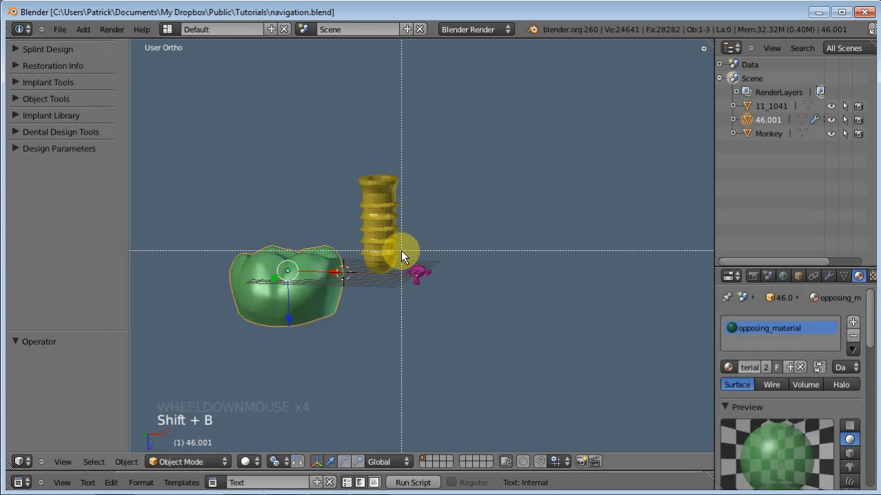
pyautogui.moveTo(401, 250); pyautogui.dragTo(439, 297)
pyautogui.moveTo(478, 300); pyautogui.dragTo(489, 267, button='middle')
pyautogui.hotkey('shift', 'c')
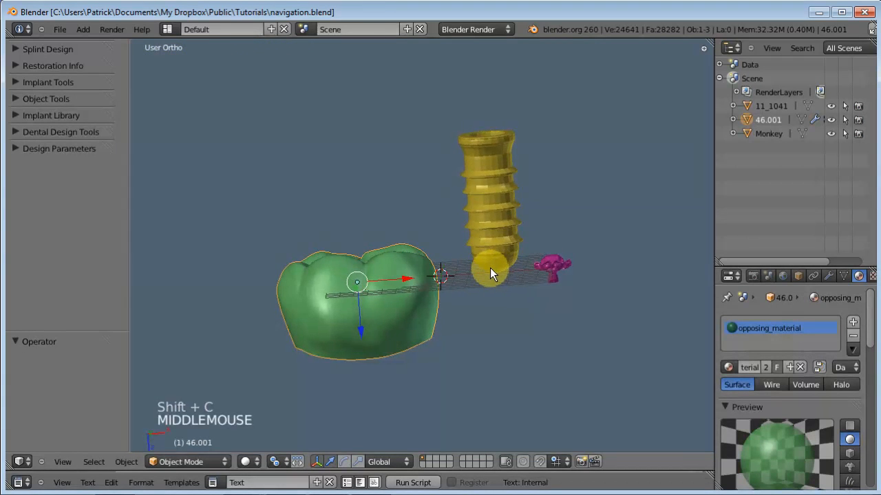
# - Zoom into a boxed region on the green tooth's surface, and restore the view of all objects
pyautogui.hotkey('shift', 'b')
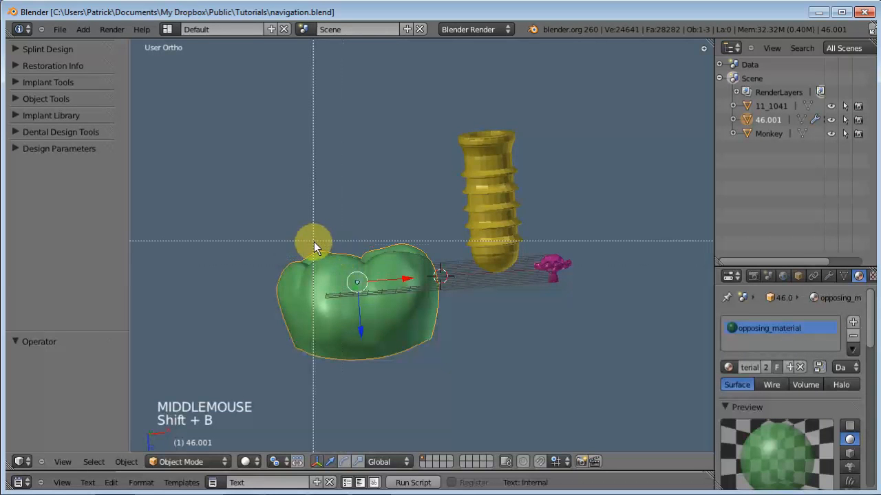
pyautogui.moveTo(314, 242); pyautogui.dragTo(395, 317)
pyautogui.moveTo(473, 265); pyautogui.dragTo(487, 289, button='middle')
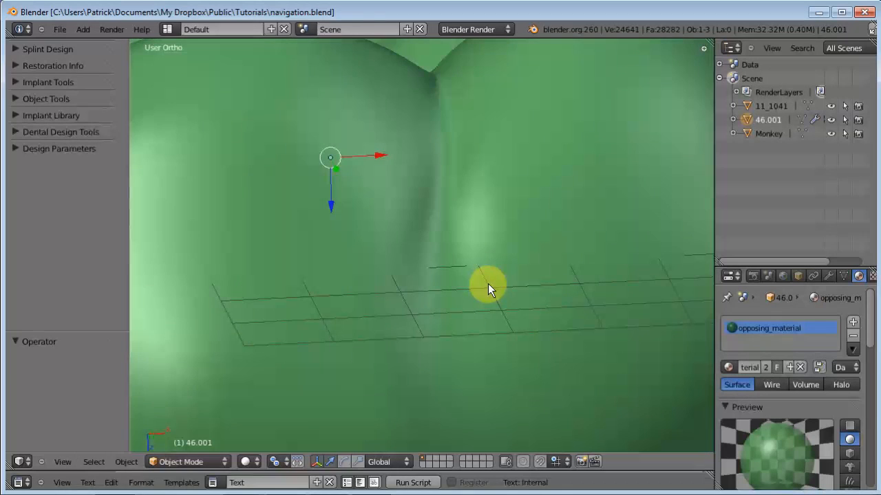
pyautogui.hotkey('shift', 'c')
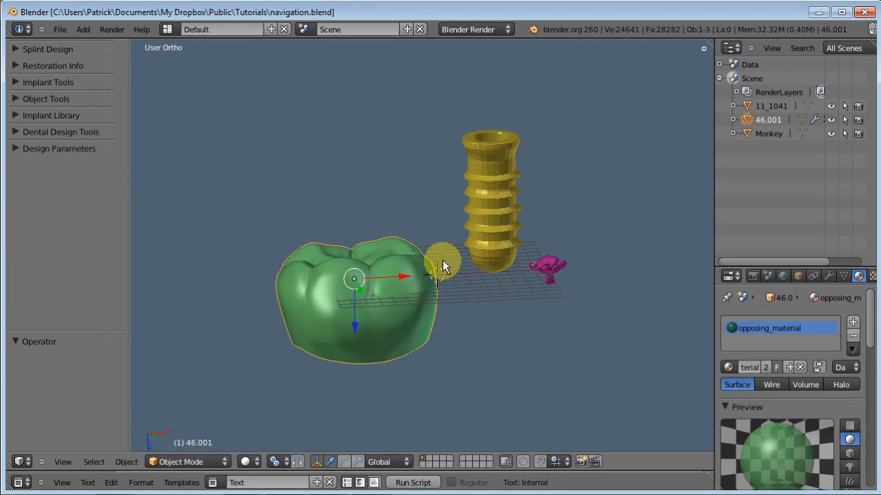
# - Isolate the yellow implant in local view, inspect it from other angles, and return to the full scene
pyautogui.rightClick(491, 223)
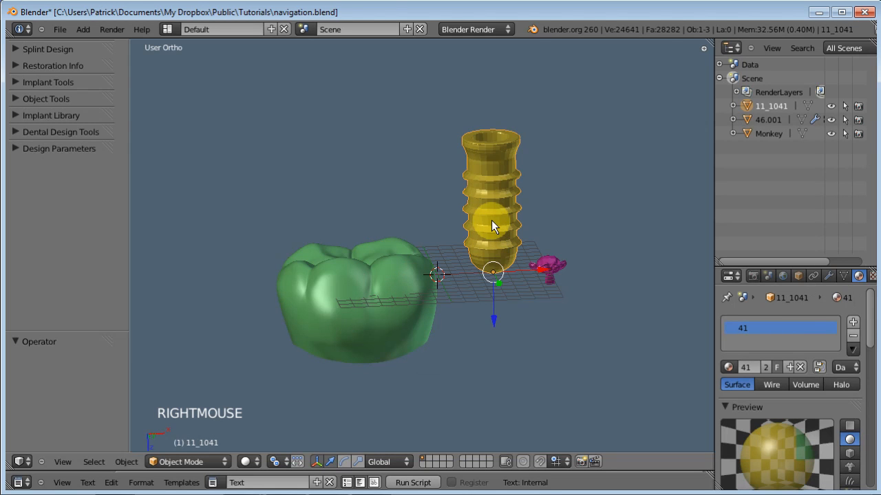
pyautogui.press('KP_Divide')
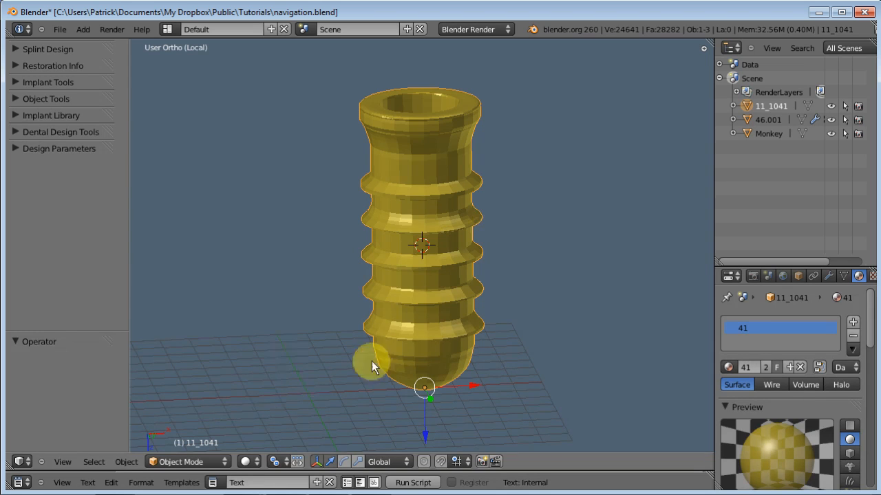
pyautogui.moveTo(454, 323); pyautogui.dragTo(465, 303, button='middle')
pyautogui.scroll(-2, 465, 301)
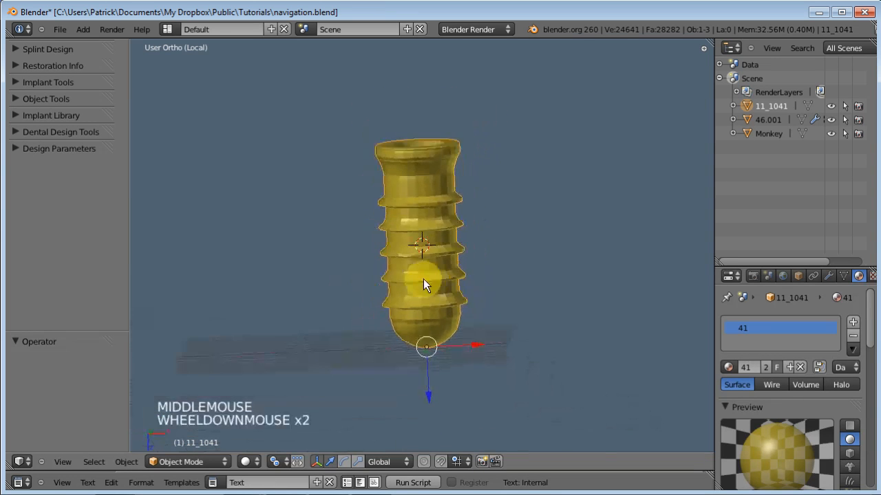
pyautogui.moveTo(424, 279); pyautogui.dragTo(400, 274, button='middle')
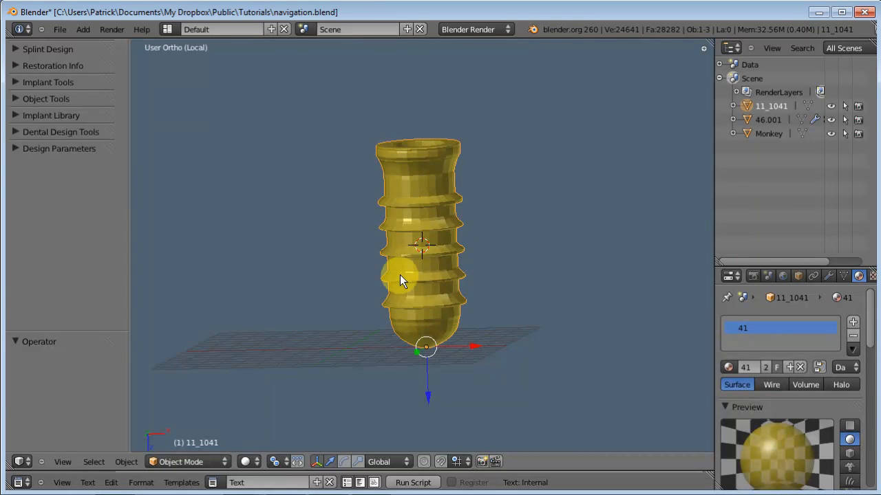
pyautogui.press('KP_Divide')
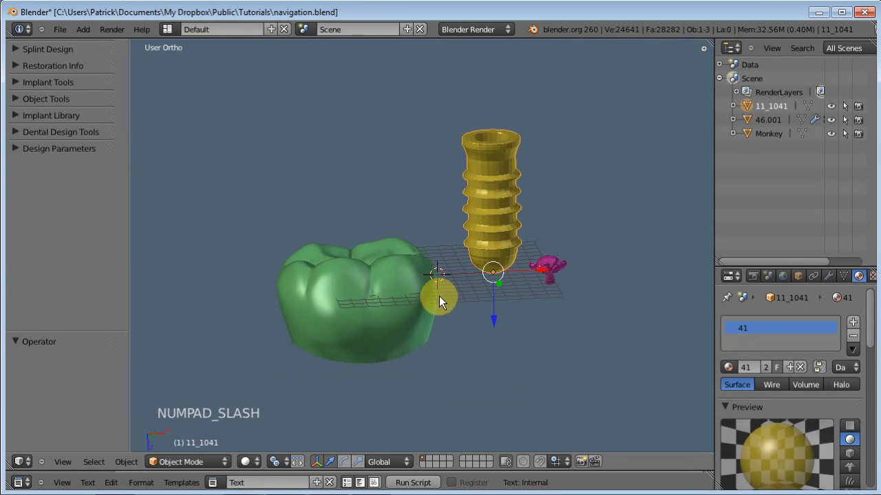
# - Isolate the green tooth and yellow implant together in local view, inspect them, and return to the full scene
pyautogui.rightClick(381, 298)
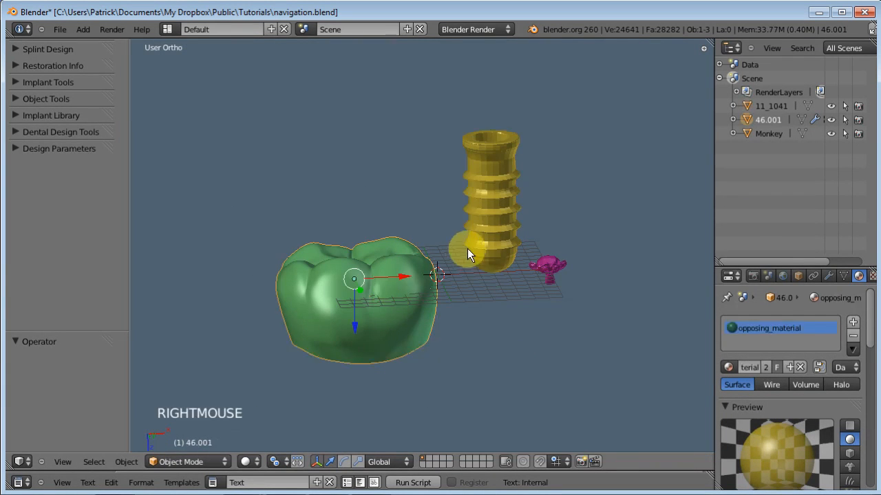
pyautogui.keyDown('shift'); pyautogui.rightClick(486, 219); pyautogui.keyUp('shift')
pyautogui.press('KP_Divide')
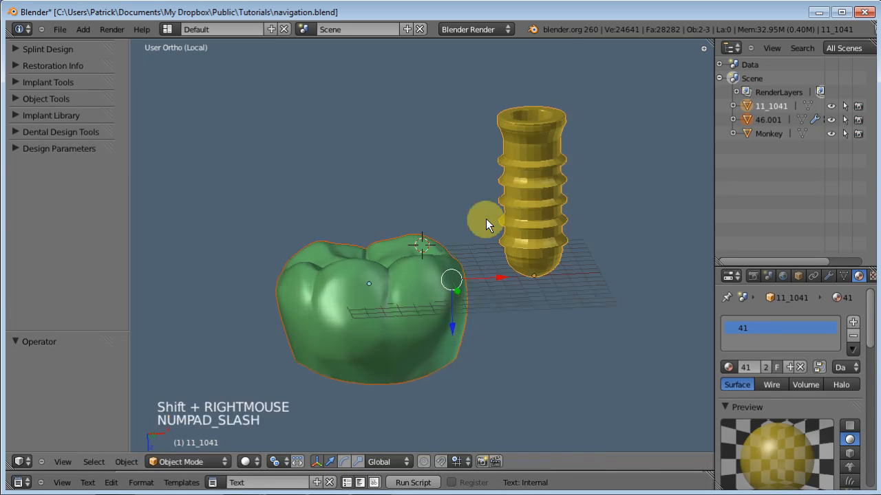
pyautogui.moveTo(402, 259); pyautogui.dragTo(430, 211, button='middle')
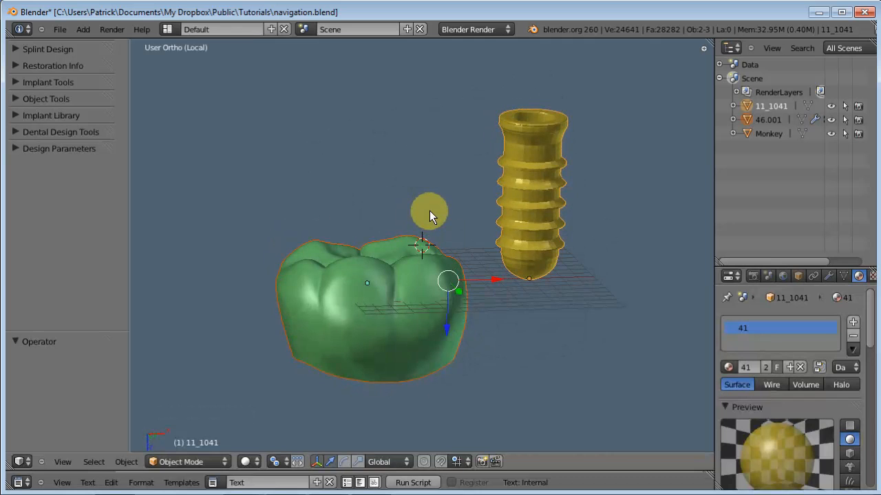
pyautogui.press('KP_Divide')
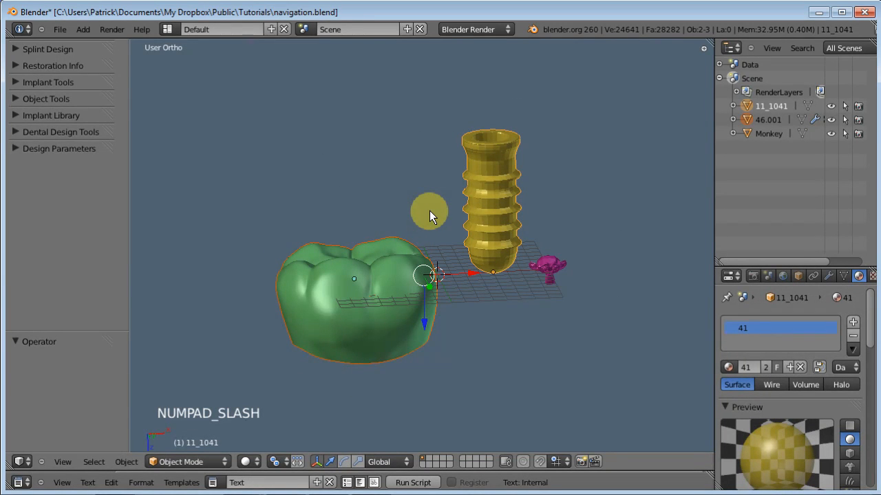
# - Enable Lock to Cursor in the 3D view's properties
pyautogui.press('n')
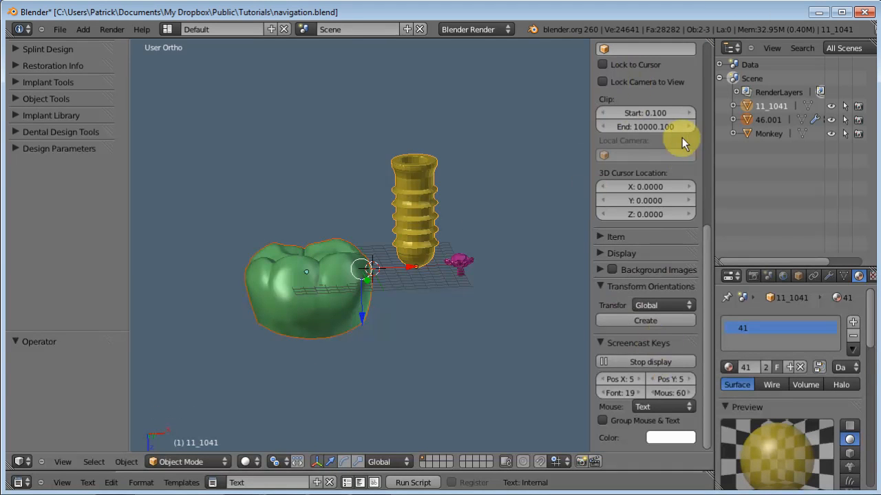
pyautogui.scroll(1, 630, 135)
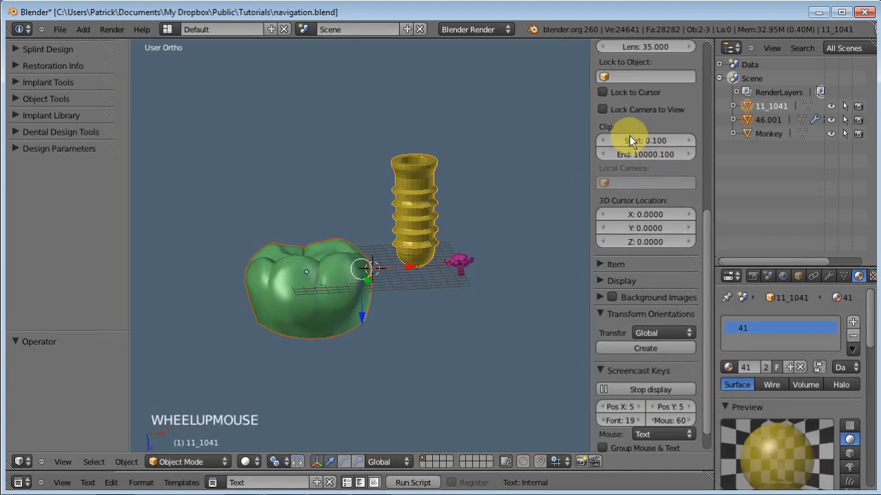
pyautogui.click(603, 91)
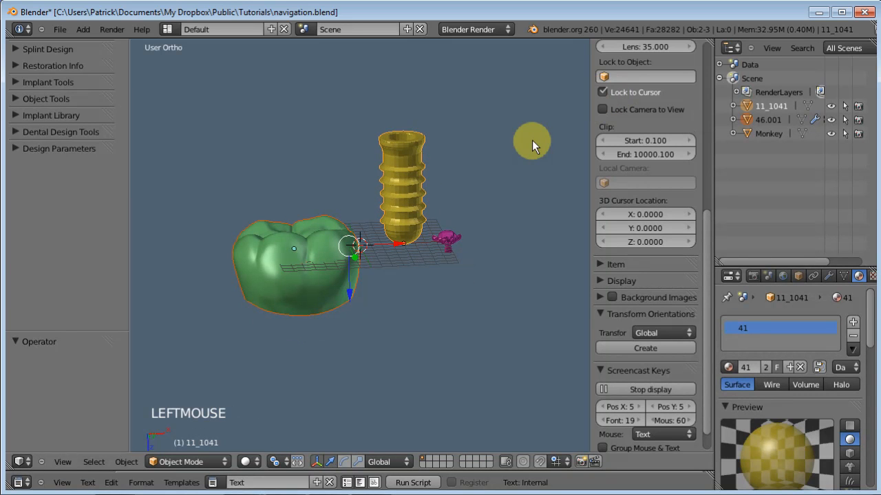
# - Recentre the locked view by placing the 3D cursor at several points in the empty space around the tooth
pyautogui.click(301, 153)
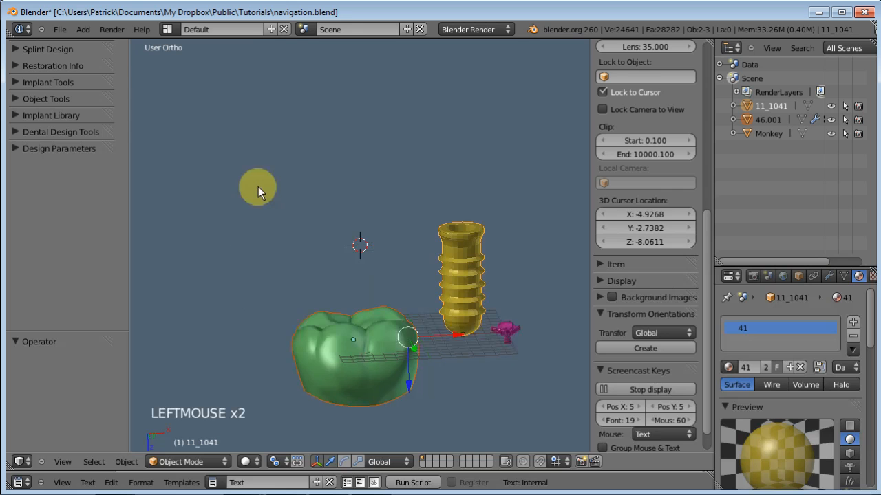
pyautogui.click(258, 245)
pyautogui.click(331, 346)
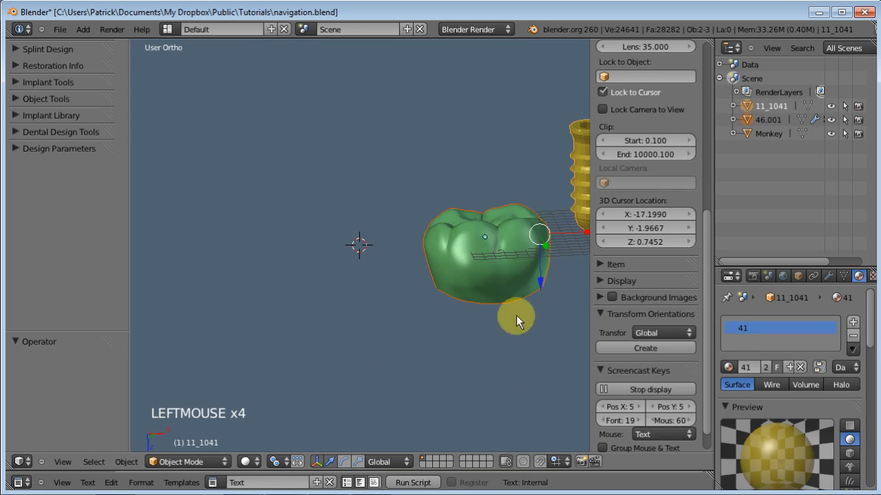
pyautogui.click(555, 296)
# - Orbit around the 3D cursor, and try to pan the view while it is locked to the cursor
pyautogui.moveTo(425, 224); pyautogui.dragTo(450, 225, button='middle')
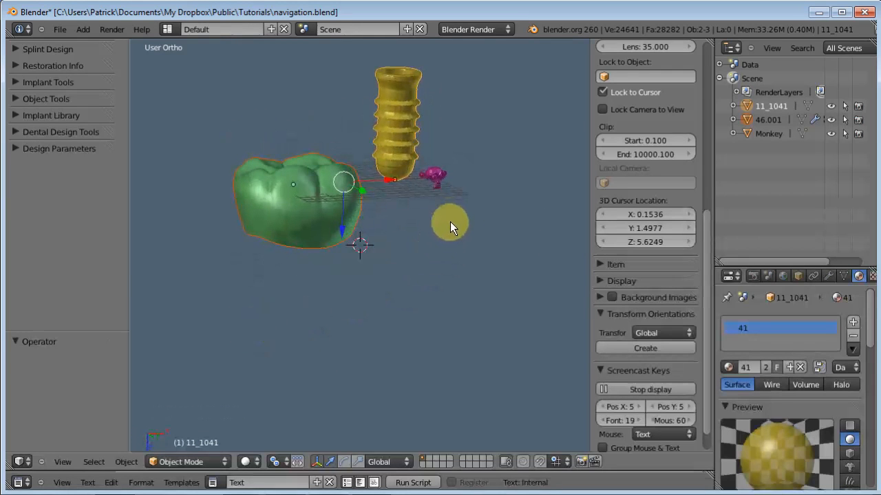
pyautogui.keyDown('shift'); pyautogui.middleClick(471, 259); pyautogui.keyUp('shift')
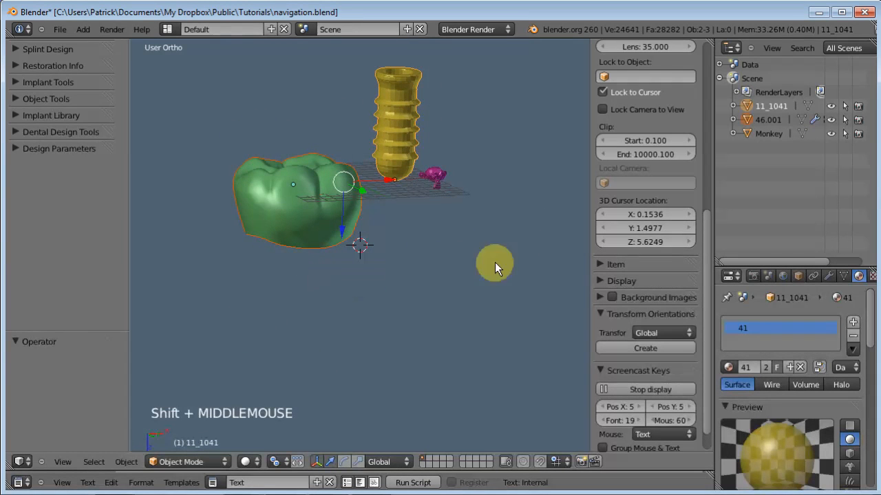
pyautogui.keyDown('shift'); pyautogui.middleClick(422, 267); pyautogui.keyUp('shift')
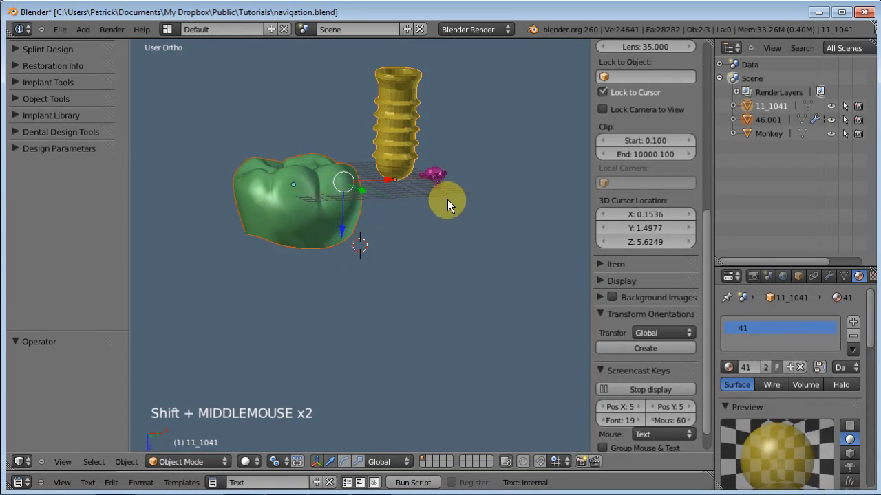
# - Shift the locked view around the scene by repeatedly placing the 3D cursor on different sides of the tooth and implant
pyautogui.click(456, 233)
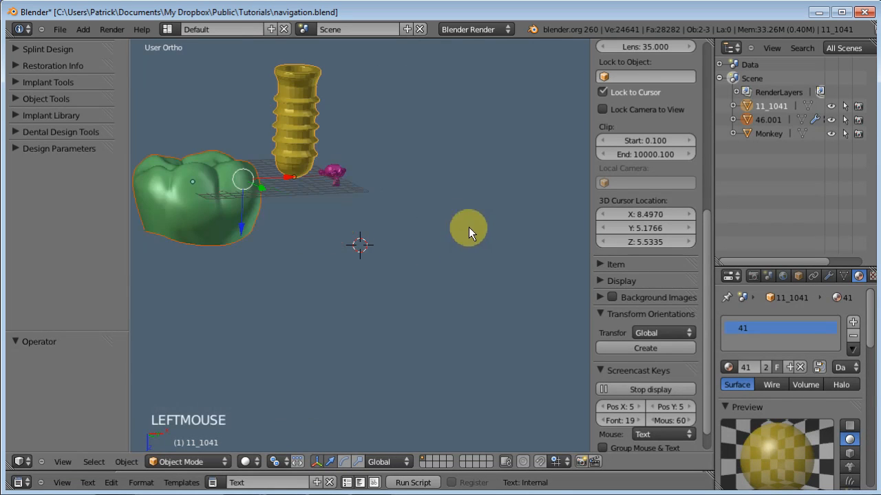
pyautogui.click(300, 169)
pyautogui.click(200, 196)
pyautogui.click(199, 243)
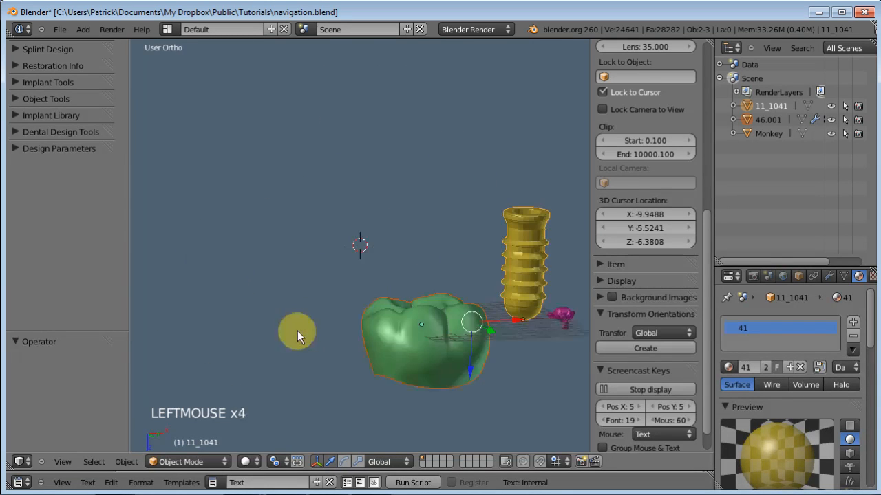
pyautogui.click(438, 402)
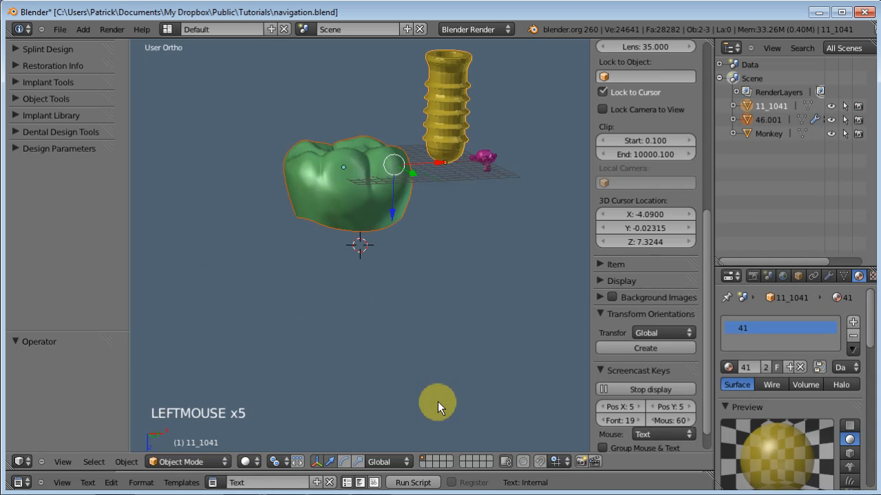
# - Place the 3D cursor on the pink monkey head, and zoom into a boxed region around it
pyautogui.click(483, 159)
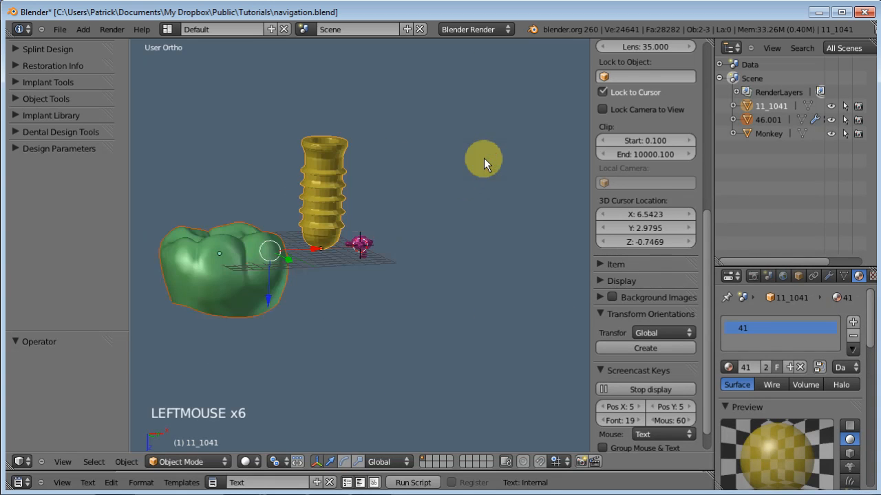
pyautogui.hotkey('shift', 'b')
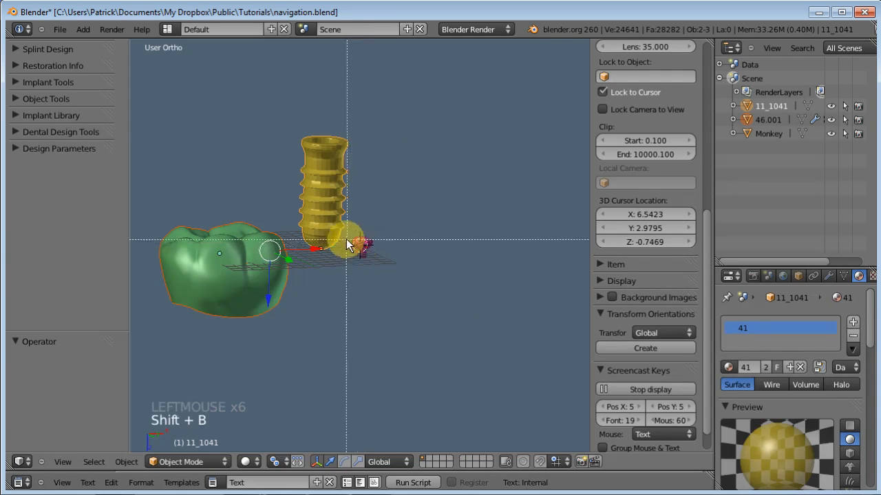
pyautogui.moveTo(341, 223); pyautogui.dragTo(379, 265)
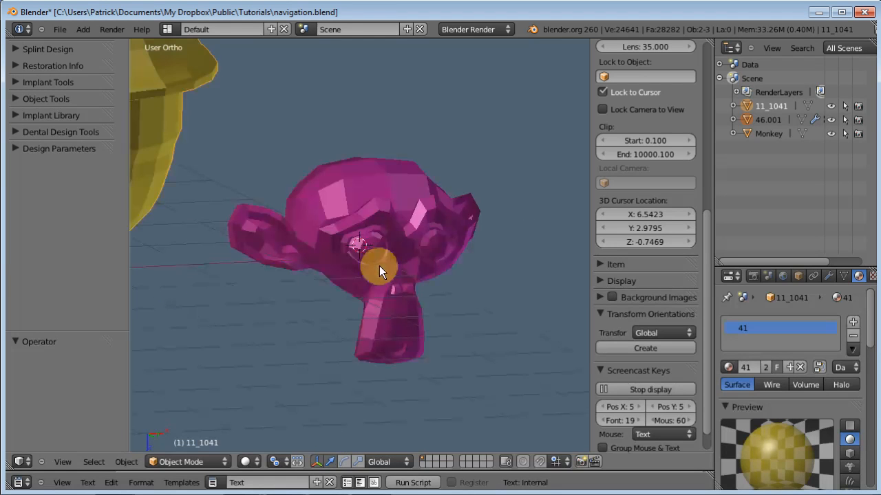
# - Clip the view to a narrow vertical strip through the pink monkey head, examine the slice from both sides, and clear the clipping
pyautogui.hotkey('alt', 'b')
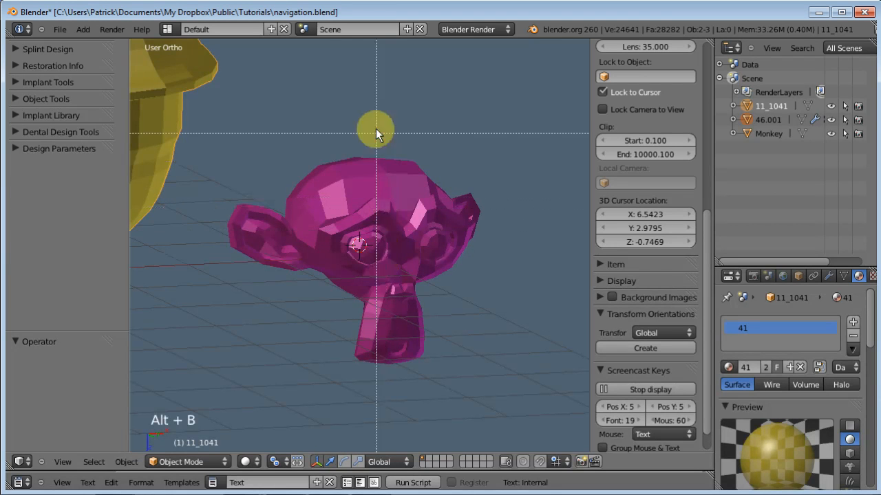
pyautogui.moveTo(367, 104); pyautogui.dragTo(391, 382)
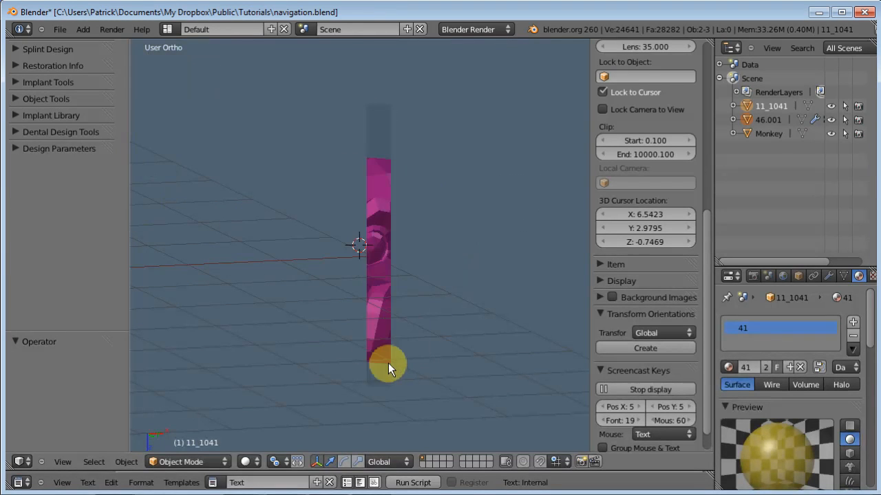
pyautogui.press('KP_6')
pyautogui.press('KP_6')
pyautogui.press('KP_6')
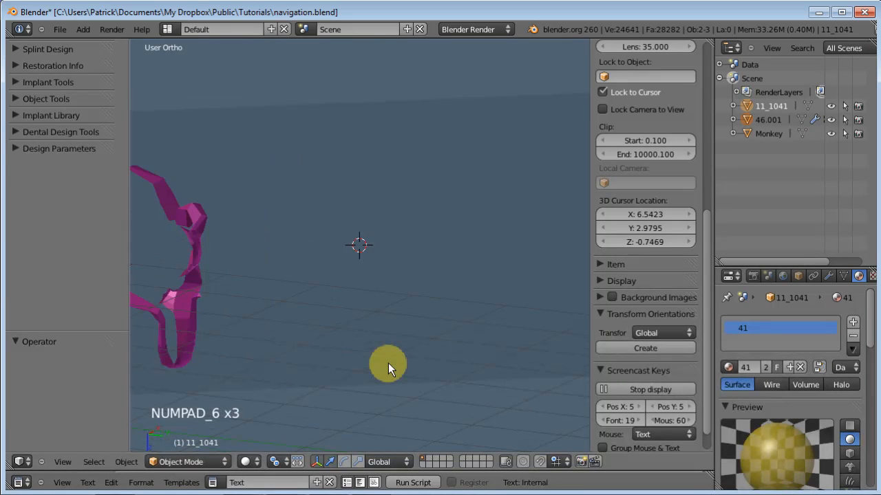
pyautogui.press('KP_4')
pyautogui.press('KP_4')
pyautogui.press('KP_4')
pyautogui.press('KP_4')
pyautogui.press('KP_4')
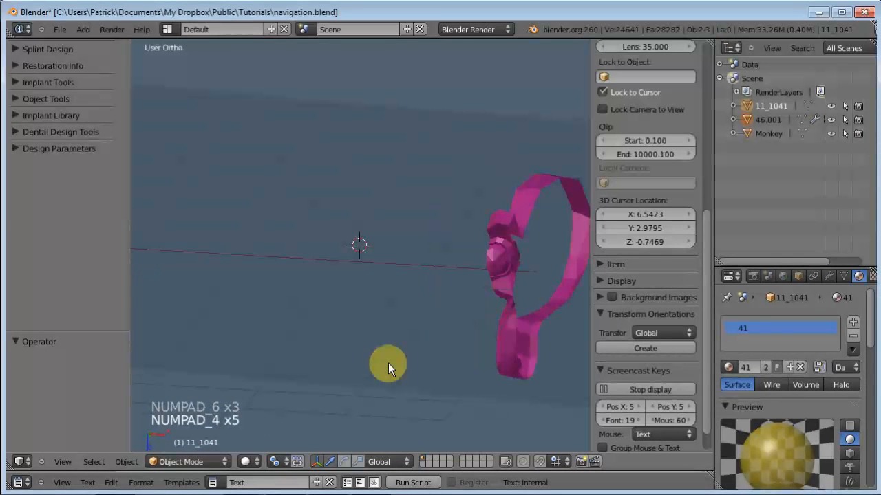
pyautogui.hotkey('alt', 'b')
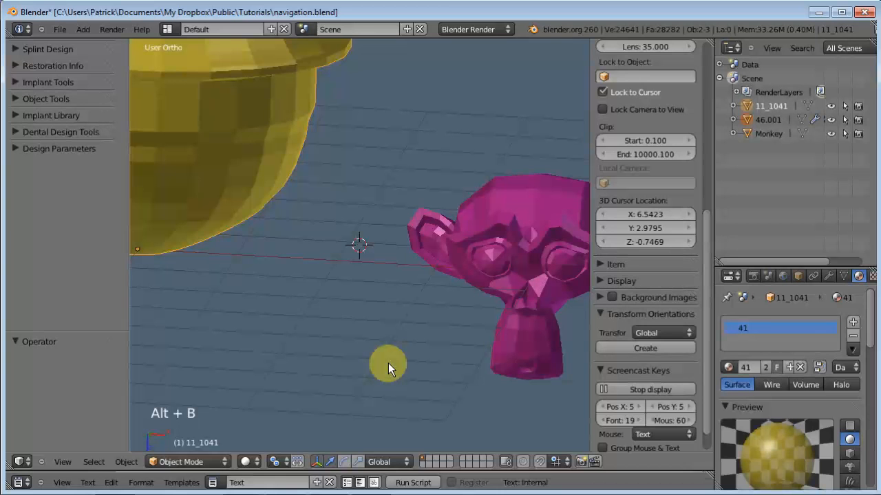
# - Reset the 3D cursor to the scene centre with all objects in view, and set its location to X 2, Y 5, Z -1
pyautogui.hotkey('shift', 'c')
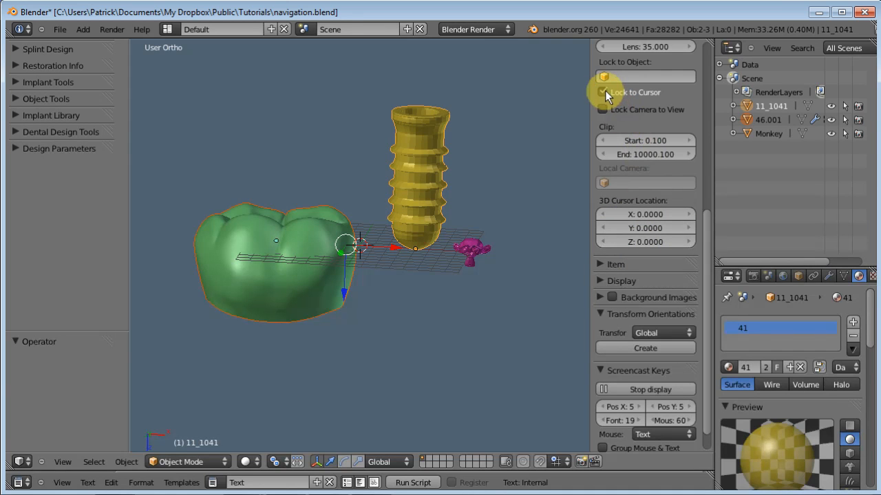
pyautogui.click(647, 241)
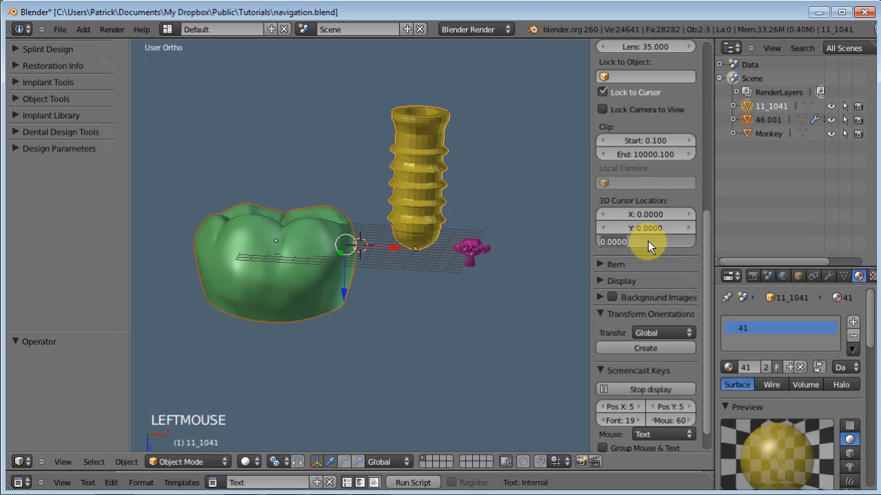
pyautogui.write('-1')
pyautogui.press('Return')
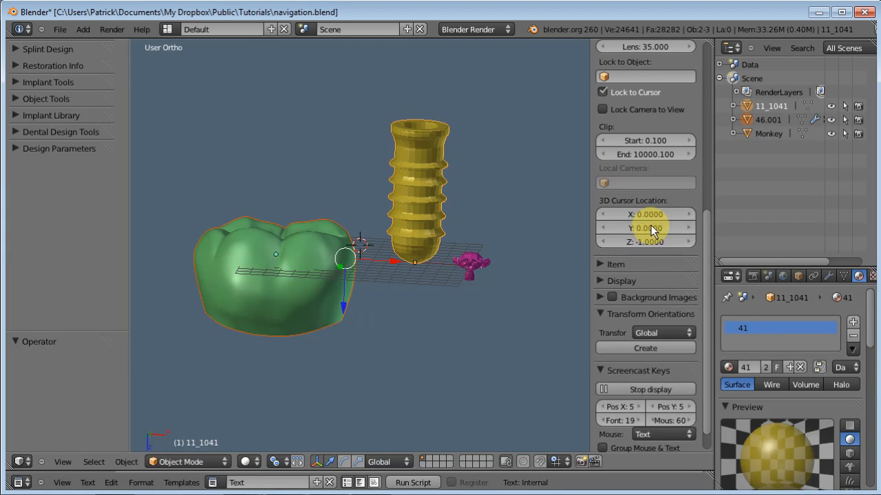
pyautogui.doubleClick(650, 225)
pyautogui.write('5')
pyautogui.press('Return')
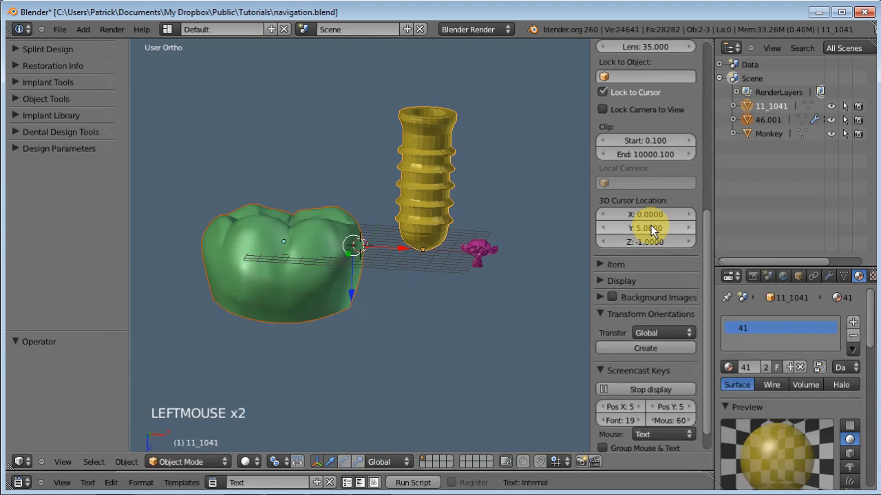
pyautogui.click(647, 214)
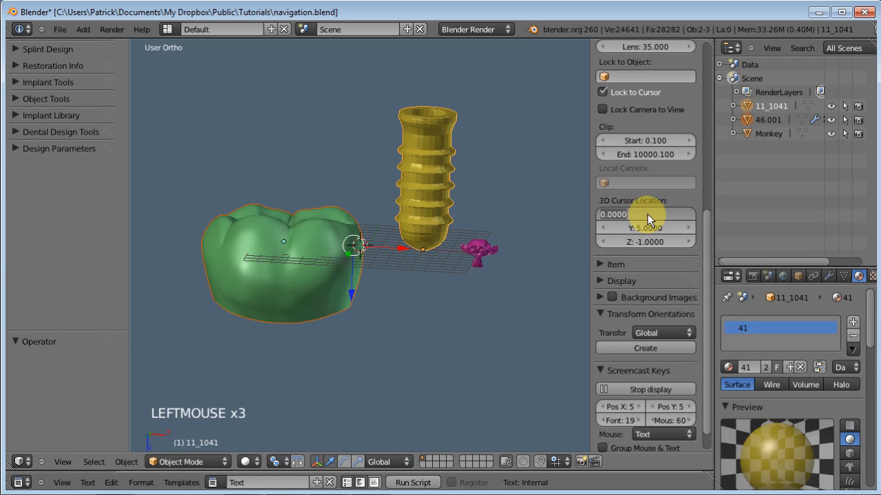
pyautogui.write('2')
pyautogui.press('Return')
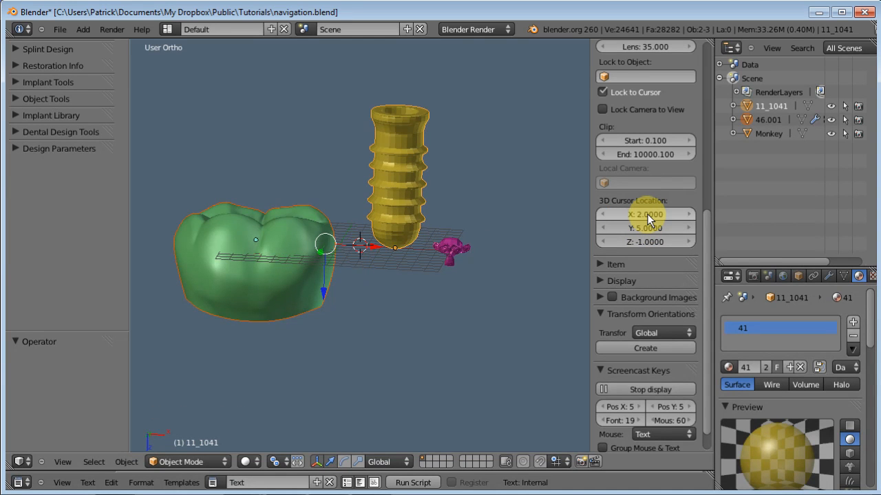
pyautogui.moveTo(357, 299); pyautogui.dragTo(395, 306, button='middle')
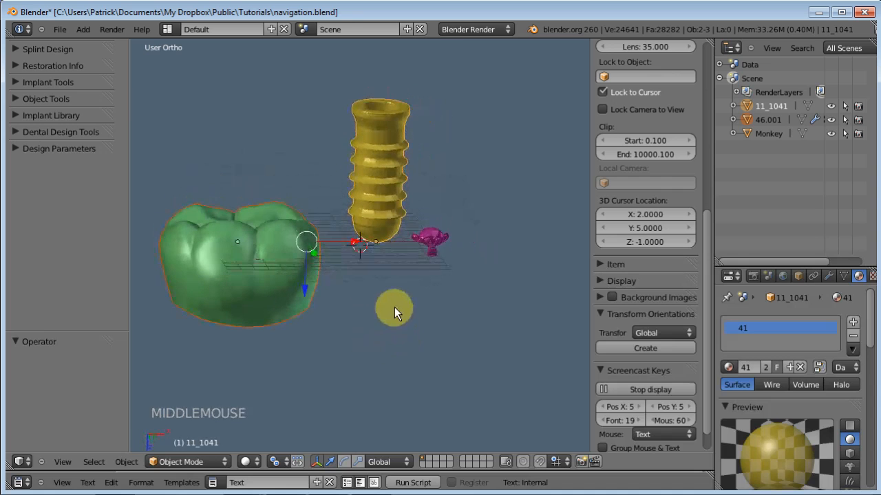
# - Select the green tooth and snap the 3D cursor to it with Cursor to Selected
pyautogui.rightClick(273, 246)
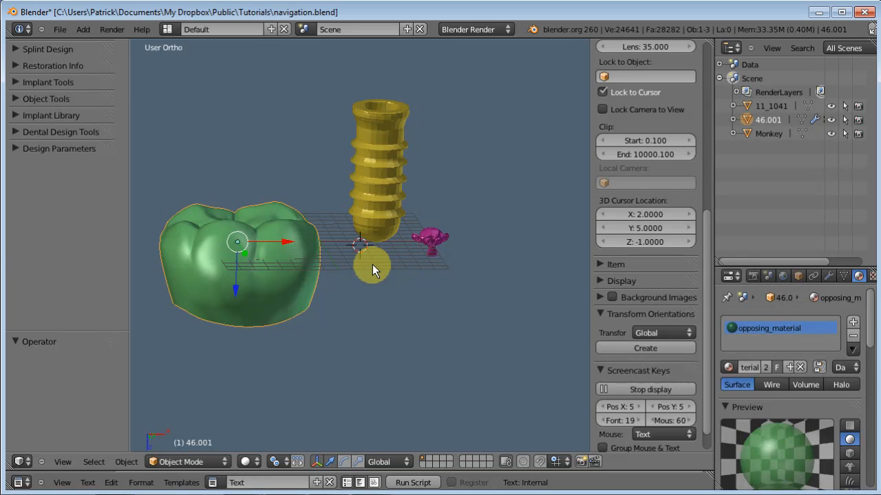
pyautogui.hotkey('shift', 's')
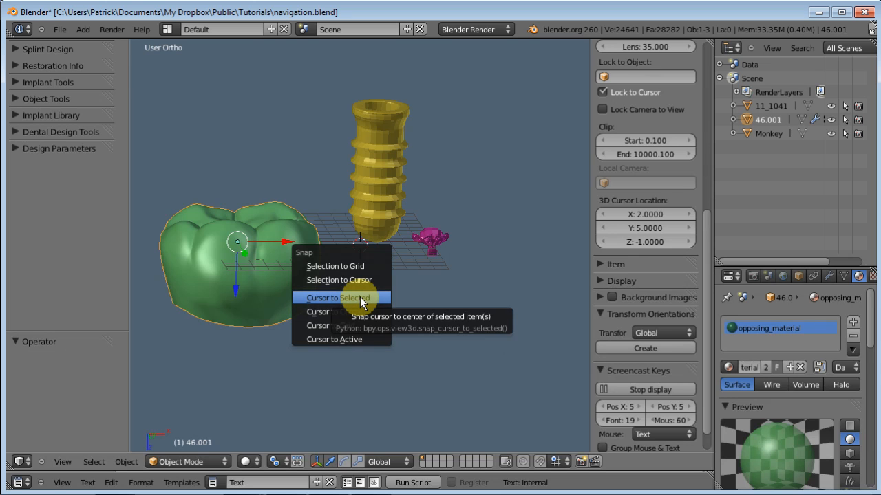
pyautogui.click(359, 297)
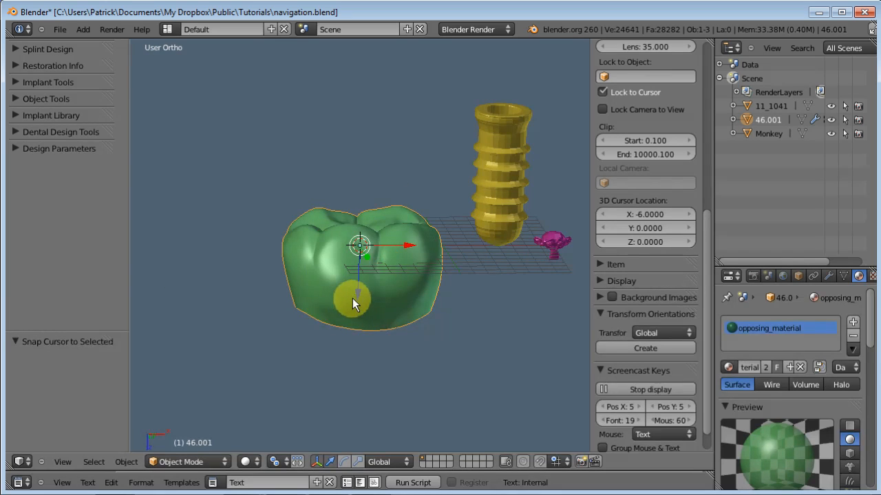
pyautogui.moveTo(377, 258)
pyautogui.mouseDown(button='middle')
pyautogui.moveTo(369, 341)
pyautogui.moveTo(369, 250)
pyautogui.mouseUp(button='middle')
# - Select the yellow implant, snap the 3D cursor to it with Cursor to Selected, and inspect it around that point
pyautogui.rightClick(496, 206)
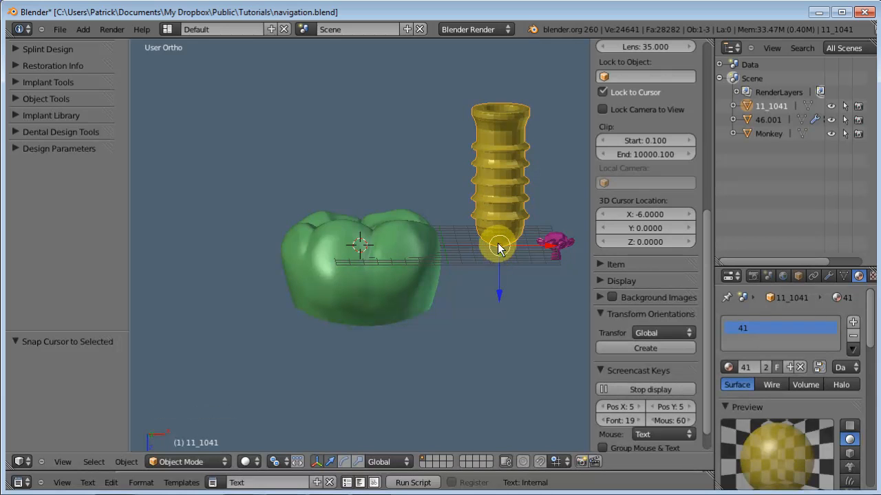
pyautogui.hotkey('shift', 's')
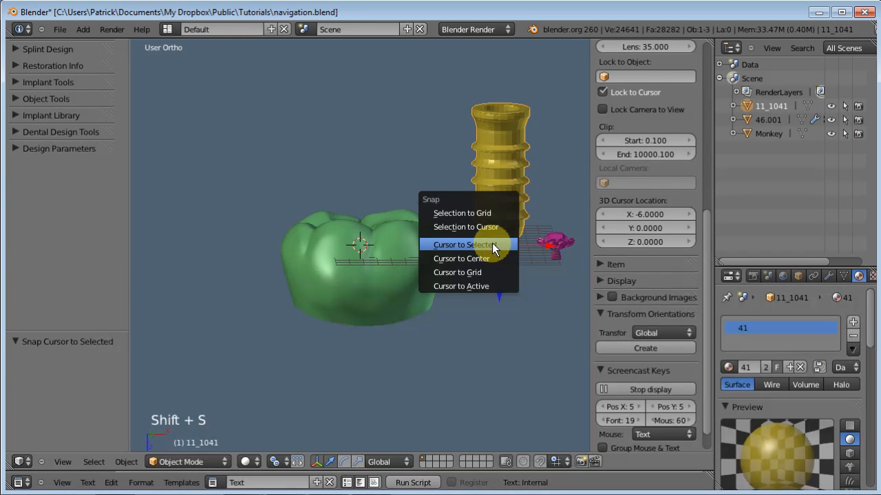
pyautogui.click(492, 243)
pyautogui.scroll(3, 377, 235)
pyautogui.moveTo(375, 235)
pyautogui.mouseDown(button='middle')
pyautogui.moveTo(342, 221)
pyautogui.moveTo(371, 224)
pyautogui.mouseUp(button='middle')
pyautogui.scroll(-2, 370, 226)
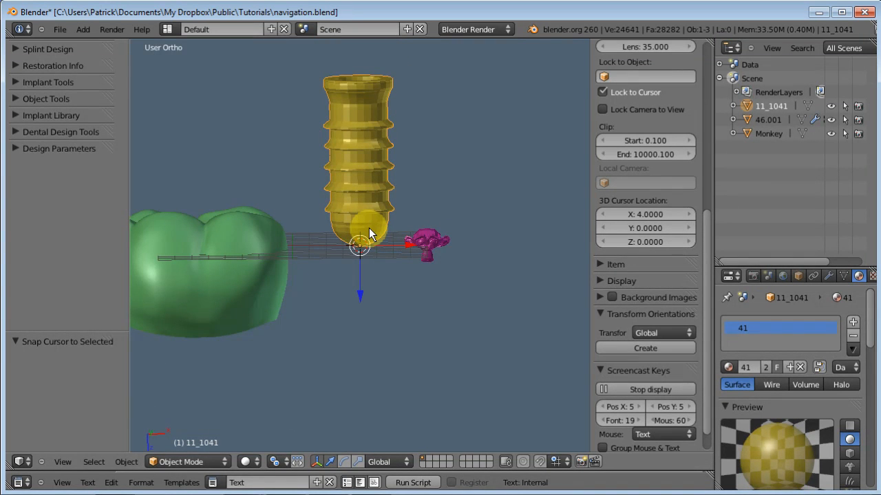
pyautogui.scroll(-3, 365, 242)
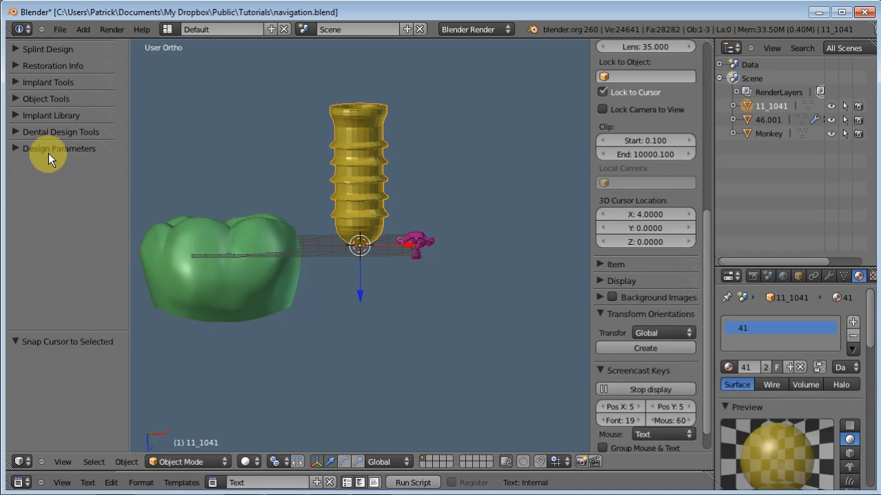
# - Turn on the green tooth's box bounds display, and centre the 3D cursor in its bounding box with the Dental Design Tools
pyautogui.click(17, 133)
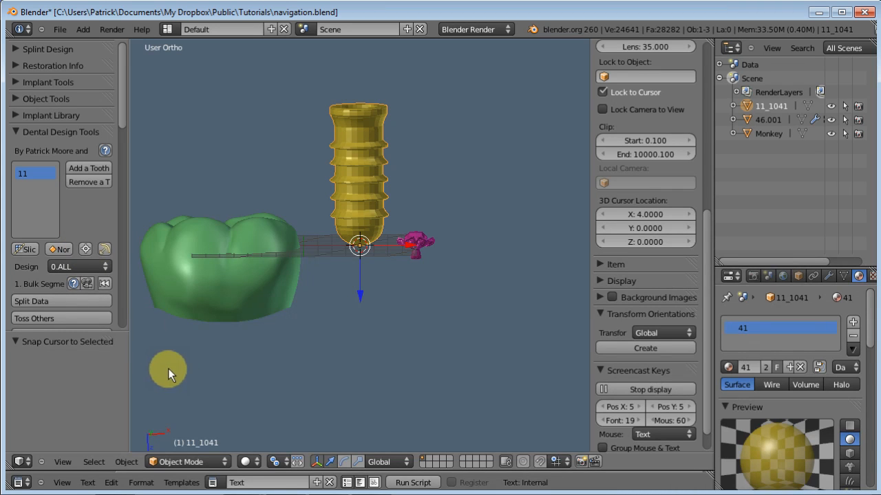
pyautogui.rightClick(233, 275)
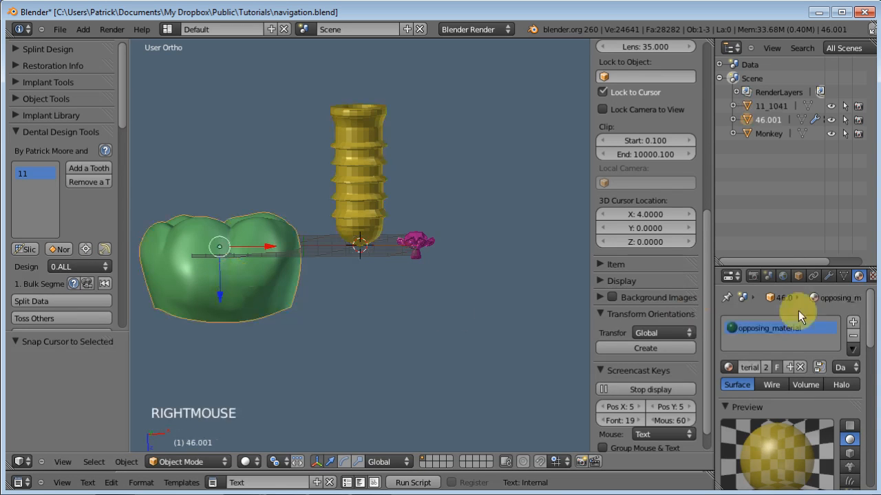
pyautogui.click(798, 275)
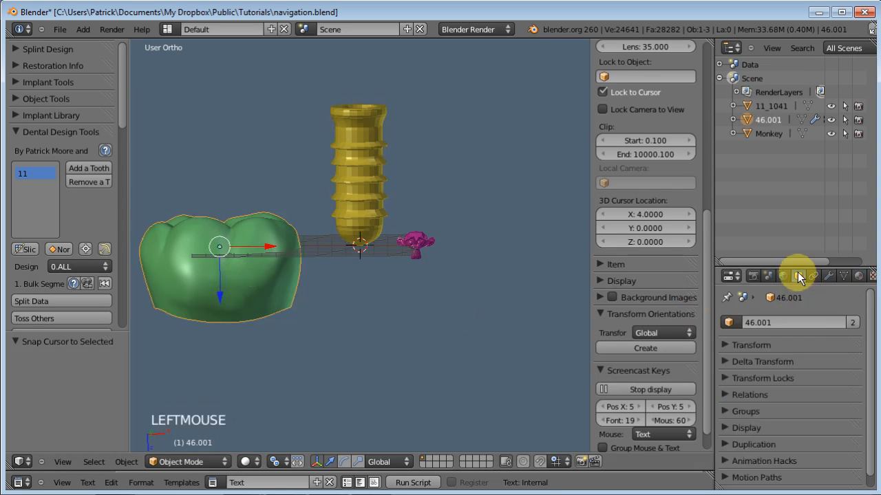
pyautogui.click(731, 427)
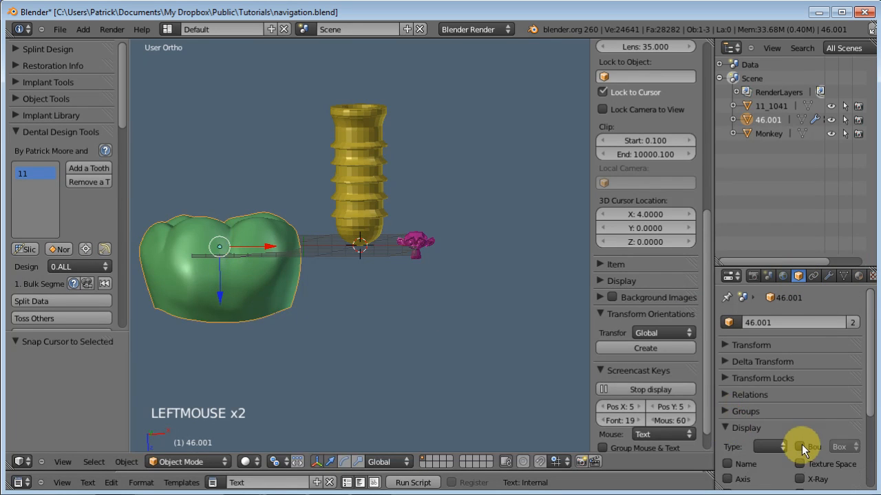
pyautogui.click(801, 446)
pyautogui.click(738, 427)
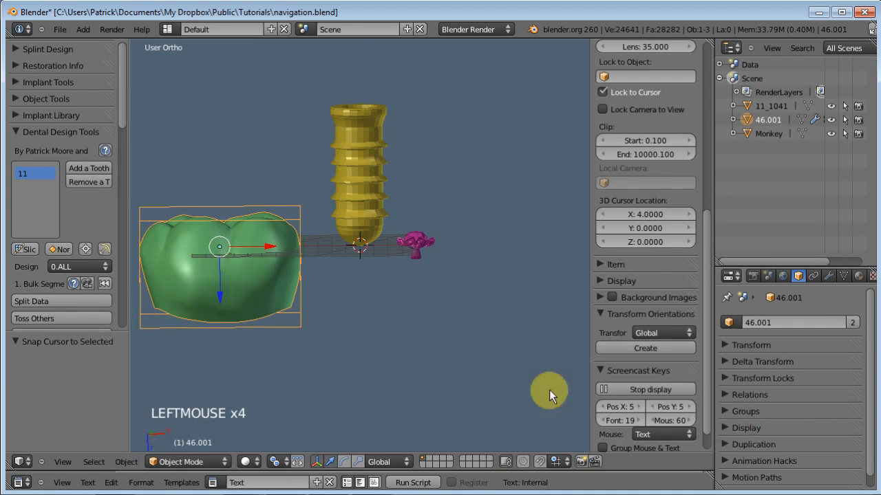
pyautogui.click(85, 250)
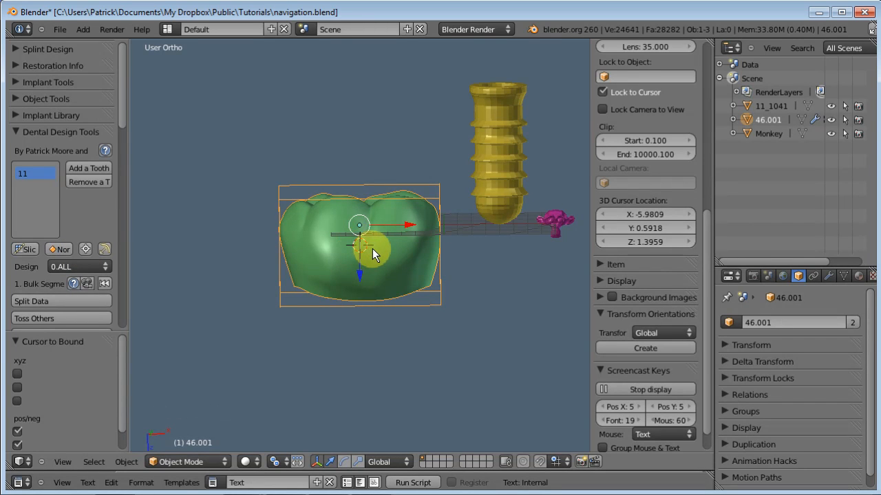
# - Turn on the yellow implant's box bounds display, and move the 3D cursor to the centre of its bounding box
pyautogui.rightClick(484, 176)
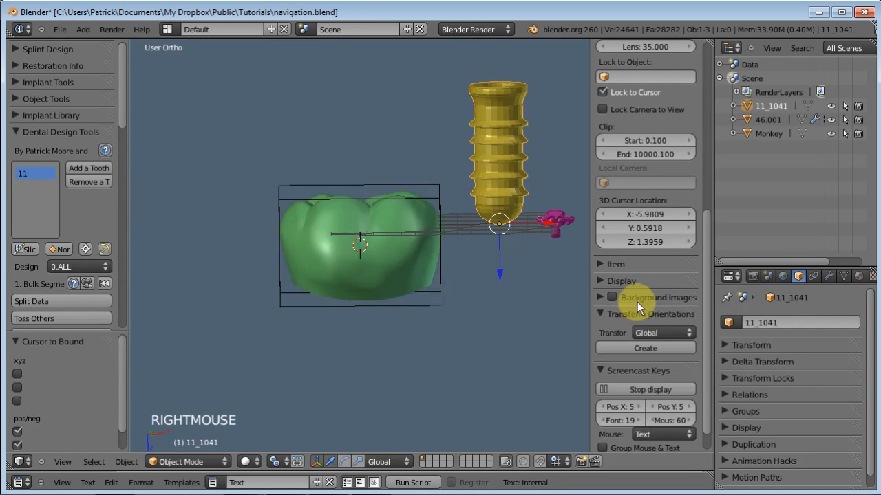
pyautogui.click(728, 428)
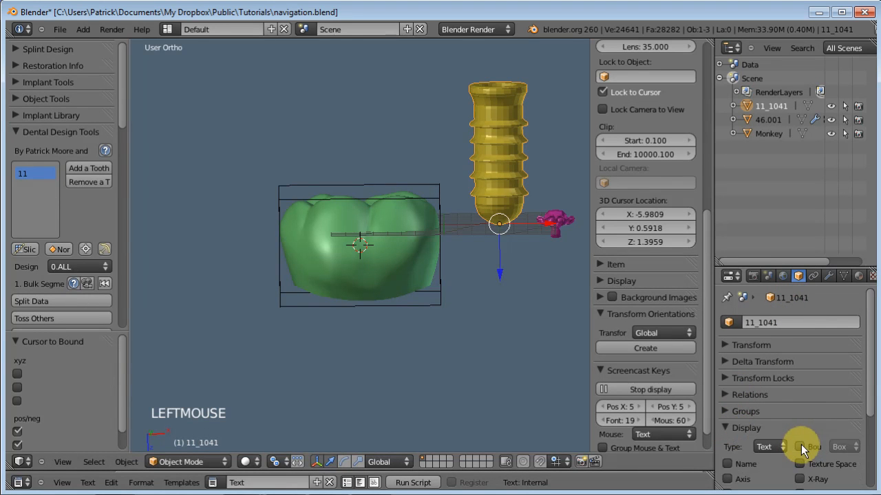
pyautogui.click(799, 446)
pyautogui.click(728, 427)
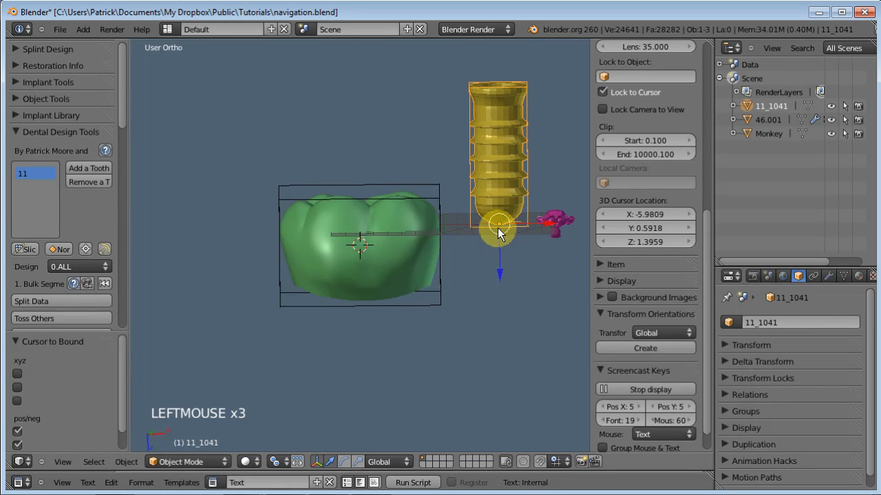
pyautogui.click(499, 227)
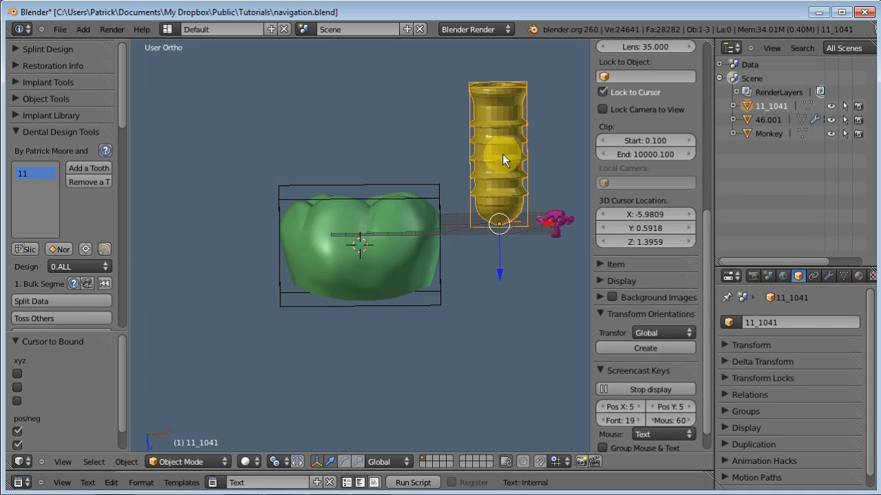
pyautogui.click(86, 248)
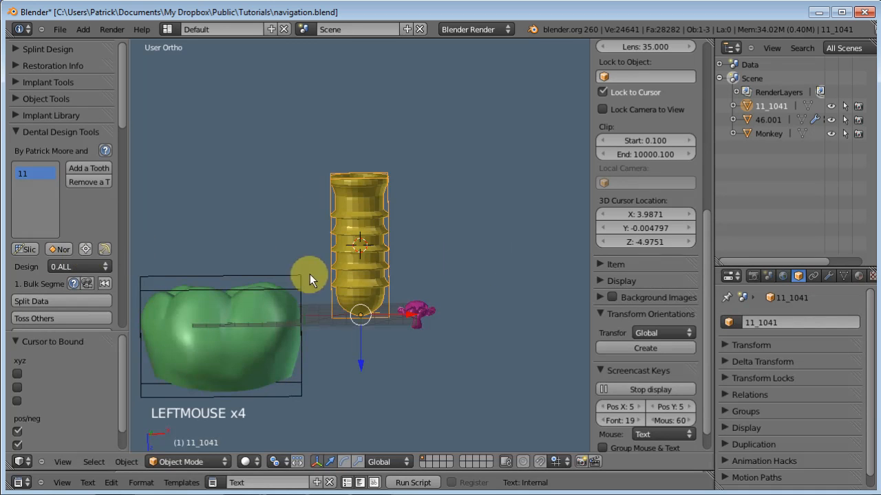
pyautogui.scroll(1, 345, 267)
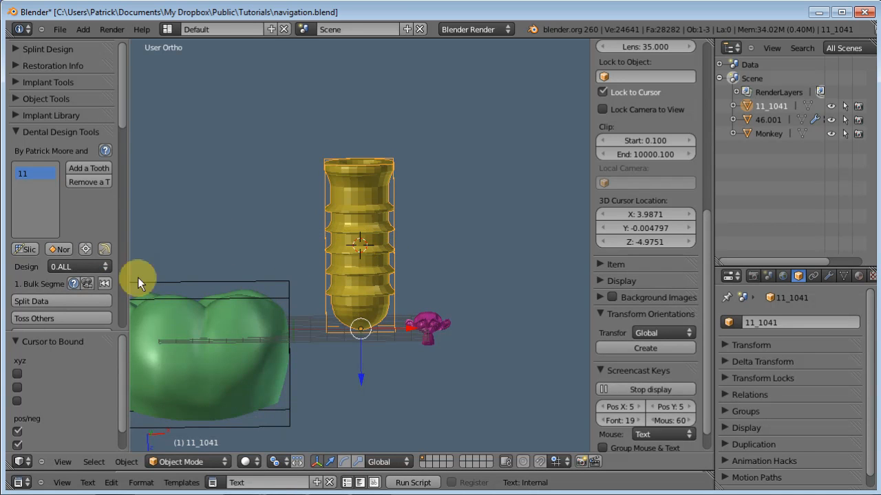
# - Enable the Z axis option of Cursor to Bound to move the 3D cursor to the end of the implant's bounding box
pyautogui.moveTo(63, 332); pyautogui.dragTo(63, 293)
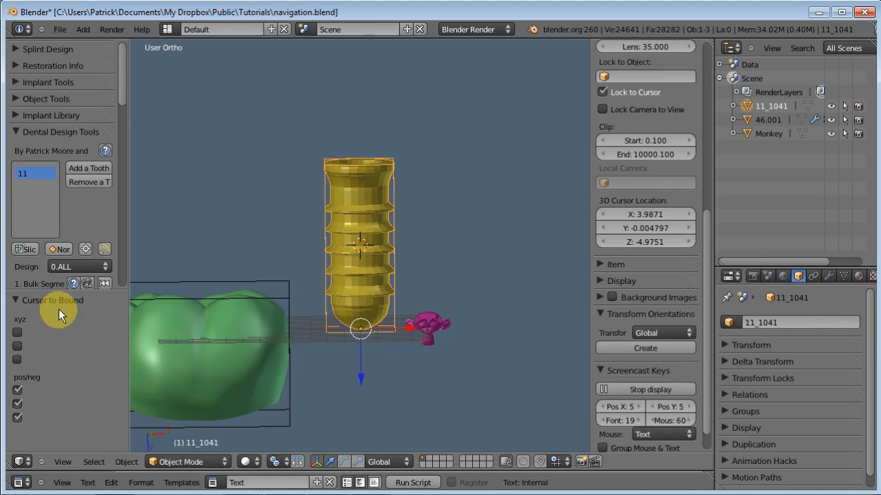
pyautogui.moveTo(403, 284); pyautogui.dragTo(248, 320, button='middle')
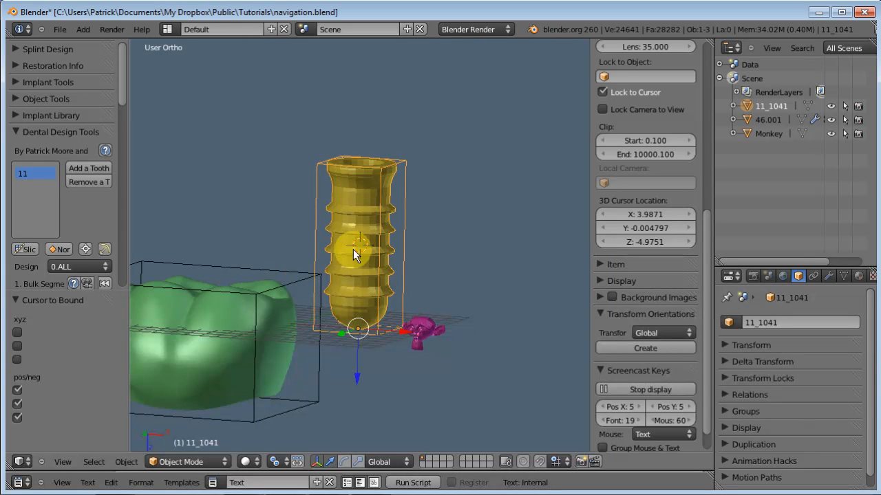
pyautogui.moveTo(353, 249); pyautogui.dragTo(375, 251, button='middle')
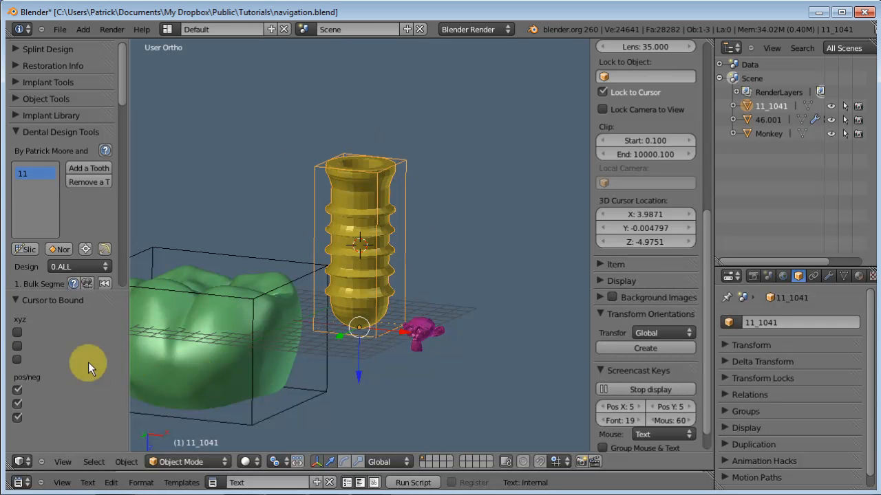
pyautogui.click(17, 359)
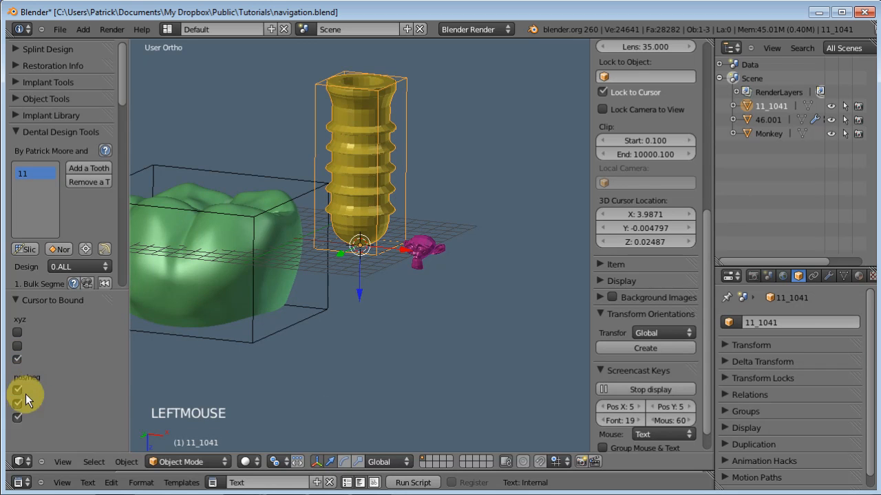
# - Enable X and Y in Cursor to Bound and disable positive X and Z to put the 3D cursor on a corner of the implant's bounding box
pyautogui.click(17, 418)
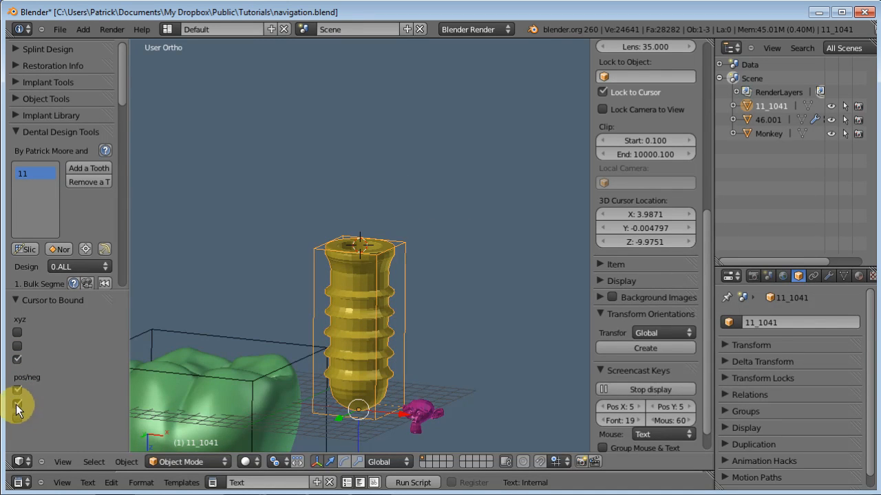
pyautogui.click(17, 346)
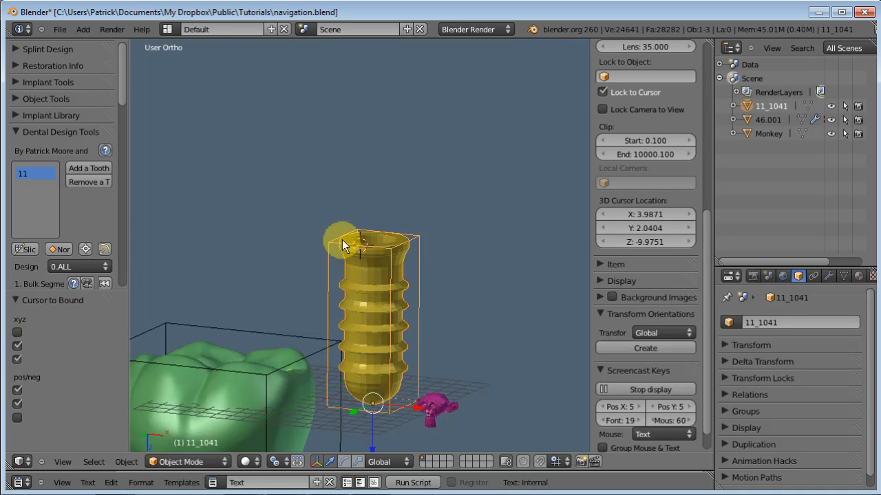
pyautogui.moveTo(364, 264); pyautogui.dragTo(356, 320, button='middle')
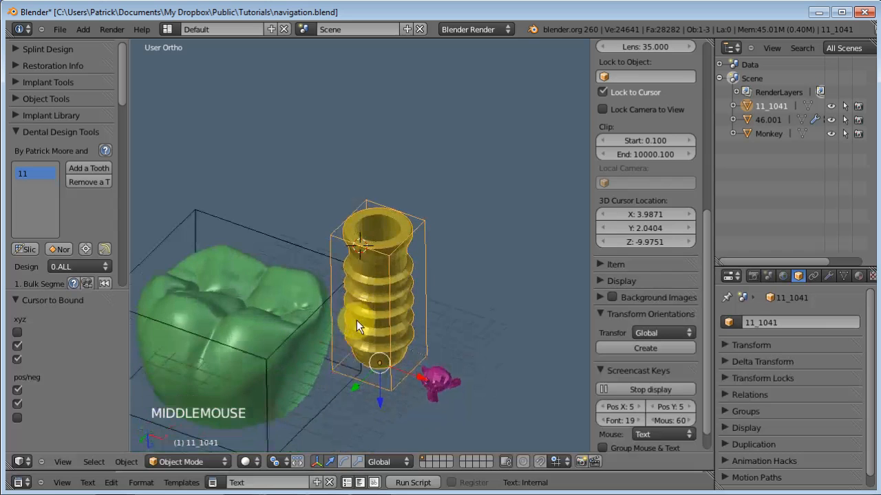
pyautogui.click(18, 333)
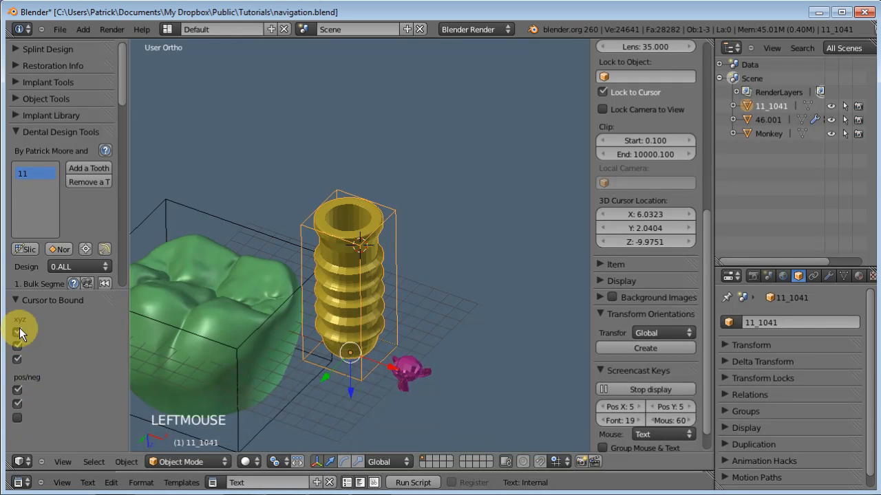
pyautogui.click(17, 391)
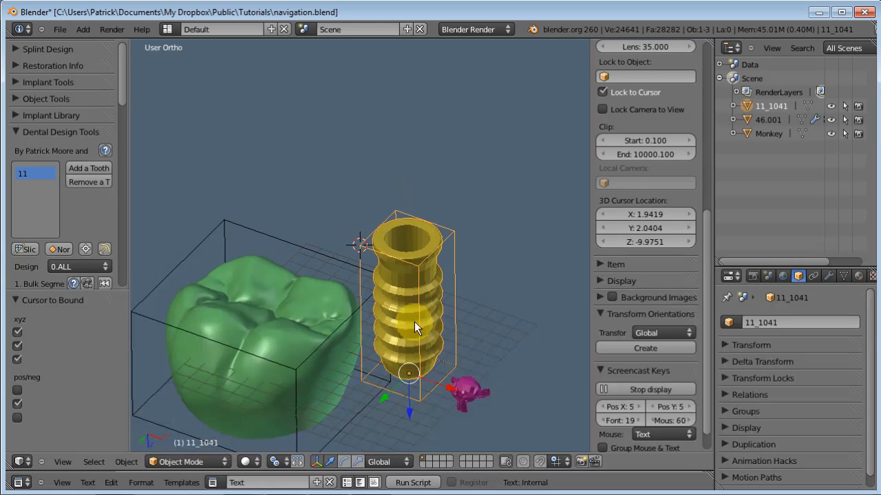
pyautogui.moveTo(397, 337); pyautogui.dragTo(421, 314, button='middle')
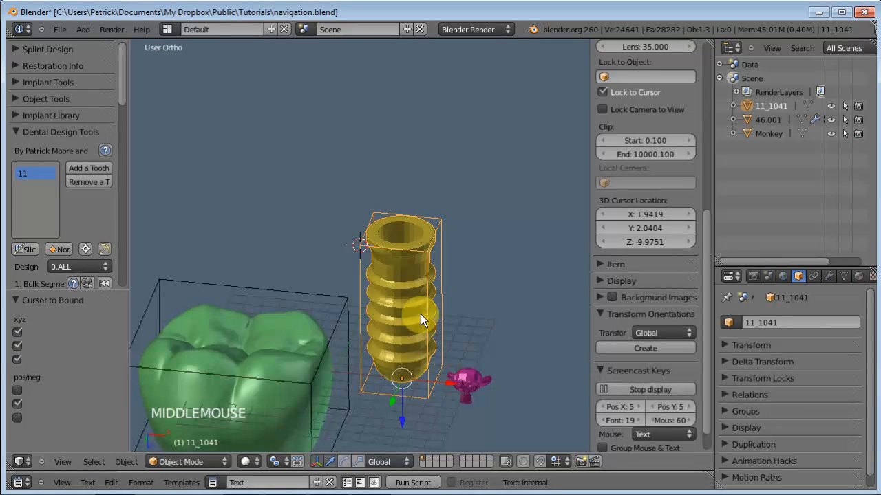
# - Select the green tooth and move the 3D cursor to the positive X side of its bounding box with Cursor to Bound
pyautogui.rightClick(233, 375)
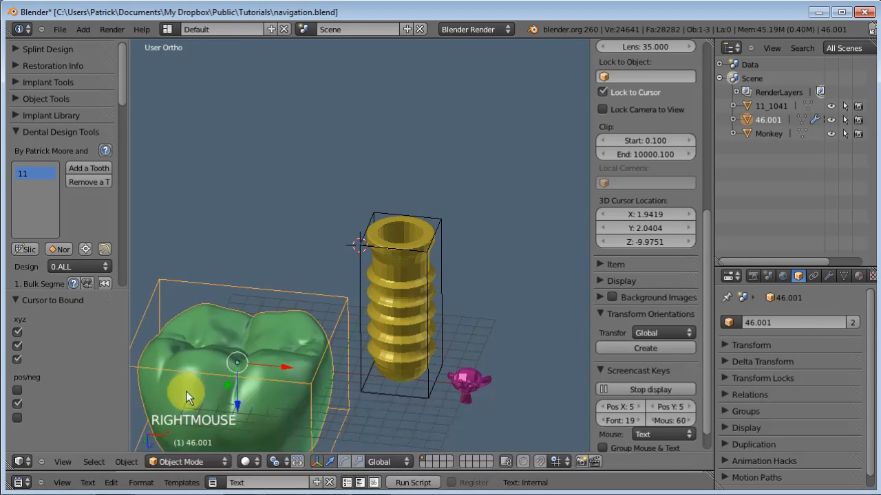
pyautogui.click(90, 248)
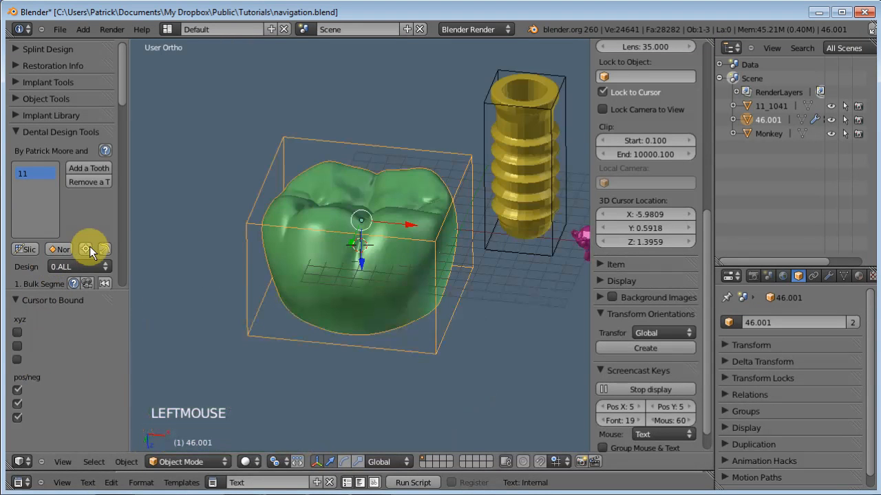
pyautogui.click(20, 333)
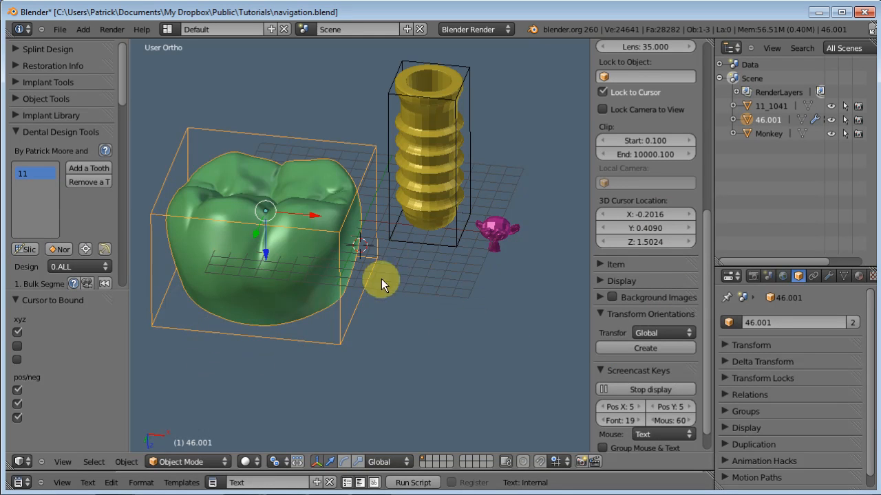
# - Switch to the four-pane Slice View with a slice thickness of 1.00, and orbit the perspective pane around the sliced tooth
pyautogui.click(25, 250)
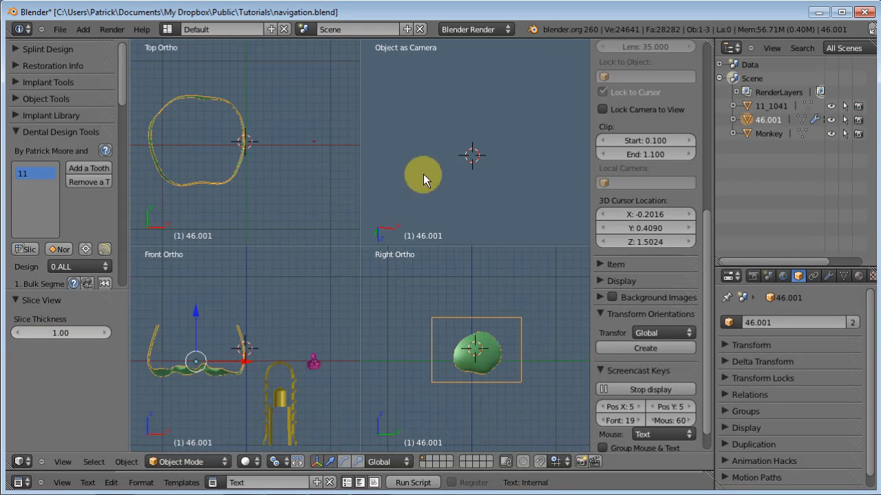
pyautogui.moveTo(447, 154); pyautogui.dragTo(493, 170, button='middle')
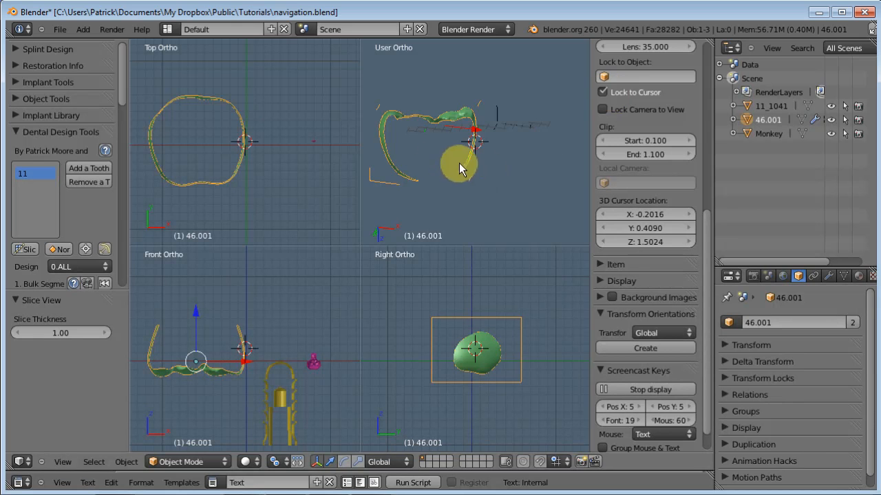
pyautogui.moveTo(463, 156); pyautogui.dragTo(472, 173, button='middle')
# - Run Cursor to Bound on the sliced tooth again, enabling X and disabling positive X to move the slices to its opposite side
pyautogui.click(85, 249)
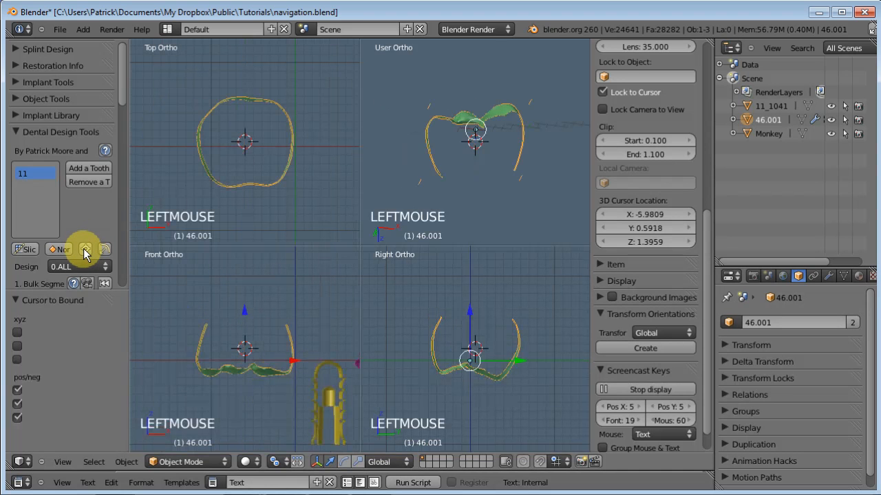
pyautogui.click(18, 333)
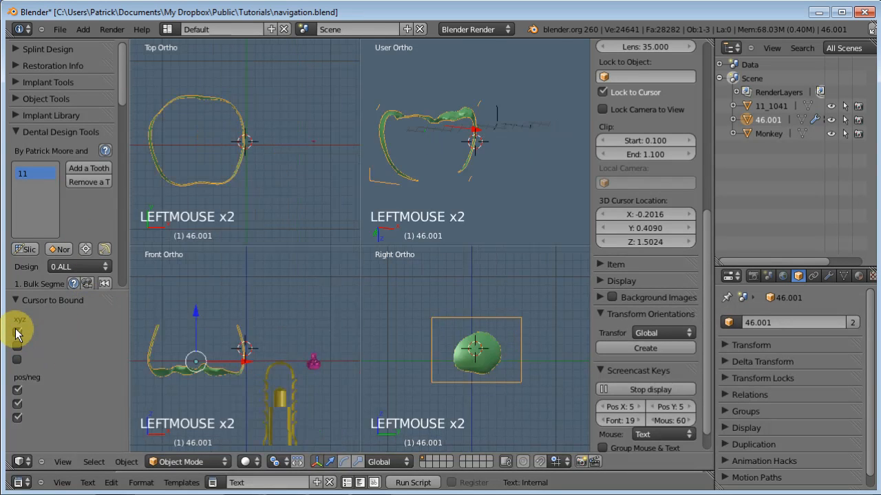
pyautogui.click(17, 391)
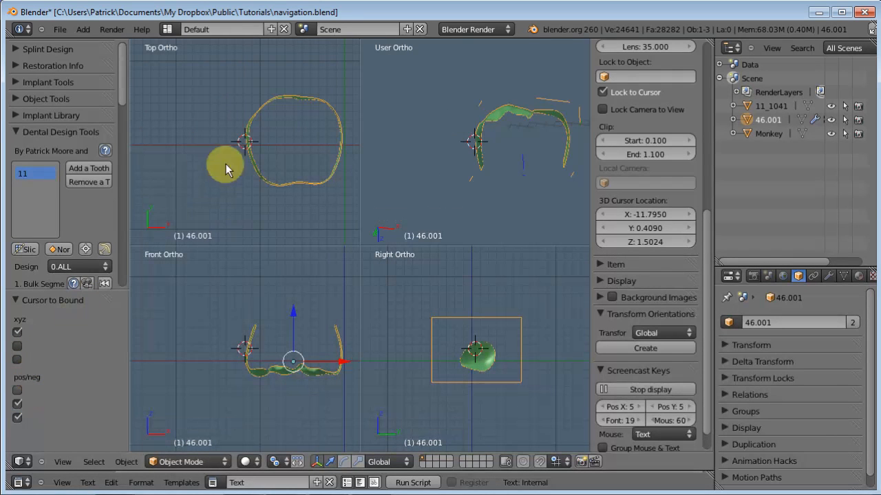
pyautogui.click(18, 390)
pyautogui.click(18, 390)
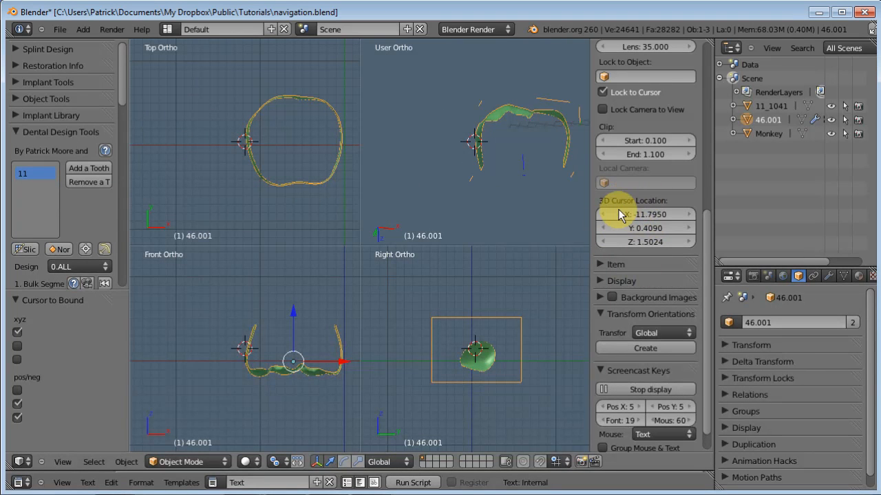
# - Lower the 3D cursor's Z location in small increments to 0.5024 to shift the slice through the tooth
pyautogui.click(602, 242)
pyautogui.click(602, 242)
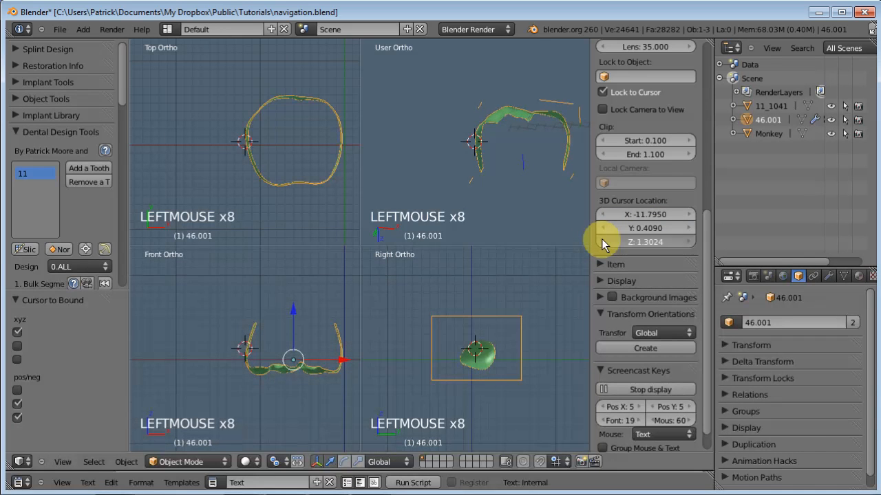
pyautogui.click(602, 242)
pyautogui.doubleClick(602, 241)
pyautogui.click(602, 241)
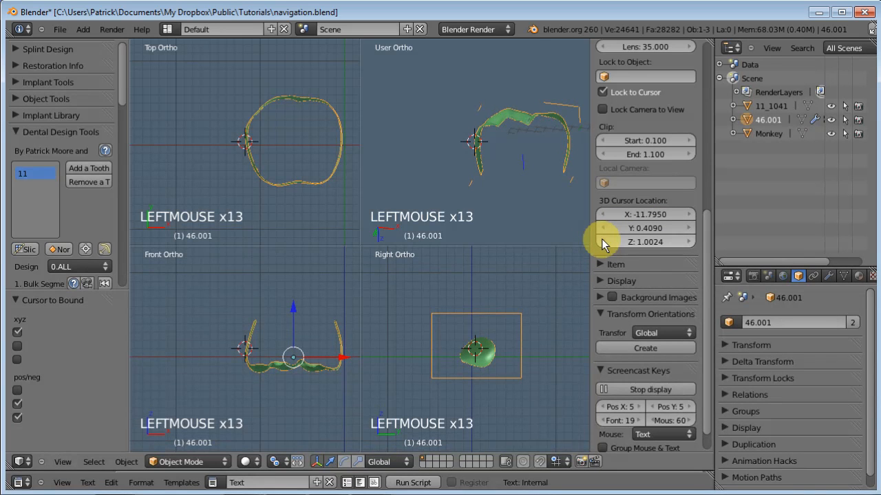
pyautogui.click(602, 241)
pyautogui.doubleClick(602, 242)
pyautogui.doubleClick(602, 242)
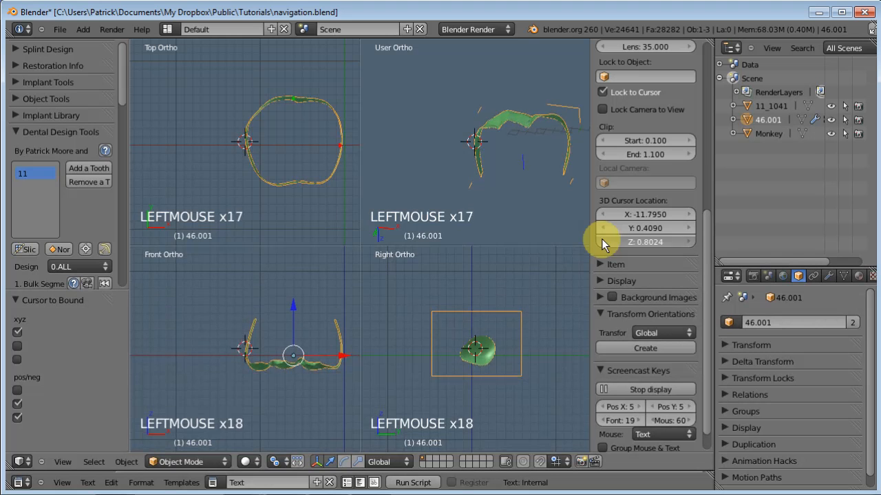
pyautogui.click(602, 242)
pyautogui.tripleClick(602, 242)
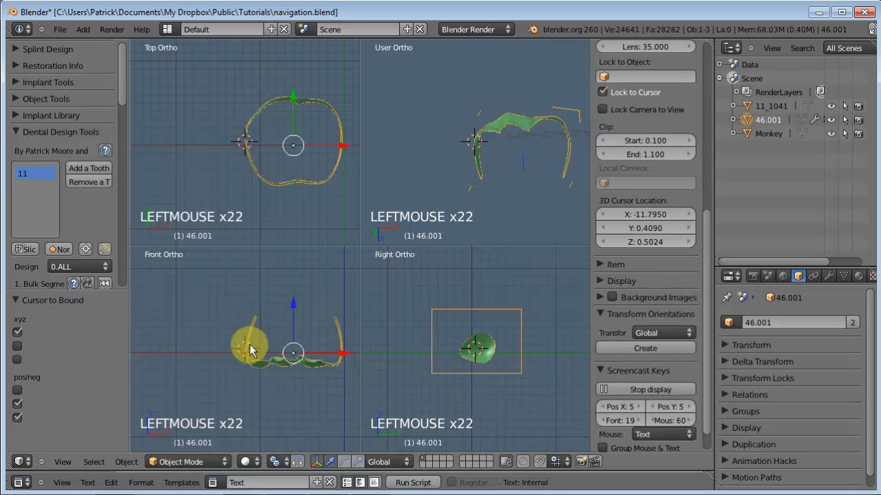
# - Raise the 3D cursor's X location in small increments to -10.9950 to move the slice further into the tooth
pyautogui.click(690, 220)
pyautogui.click(690, 220)
pyautogui.tripleClick(690, 219)
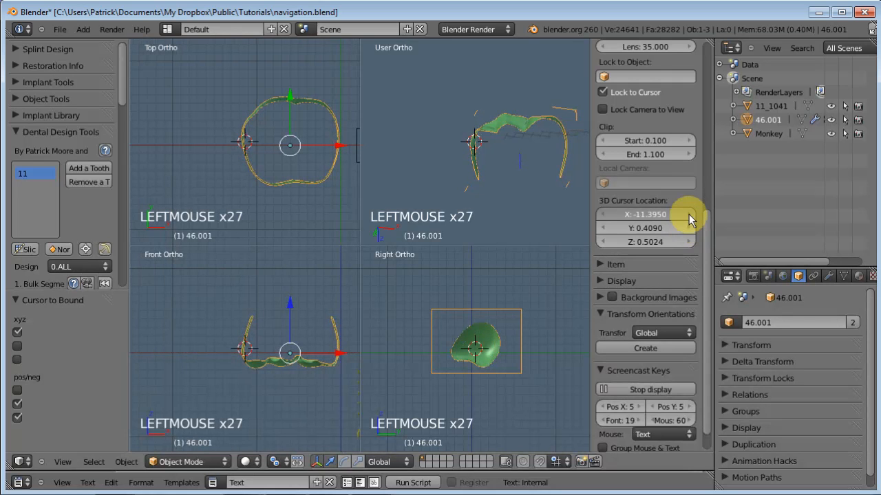
pyautogui.tripleClick(690, 219)
pyautogui.tripleClick(690, 219)
pyautogui.click(690, 220)
pyautogui.doubleClick(690, 220)
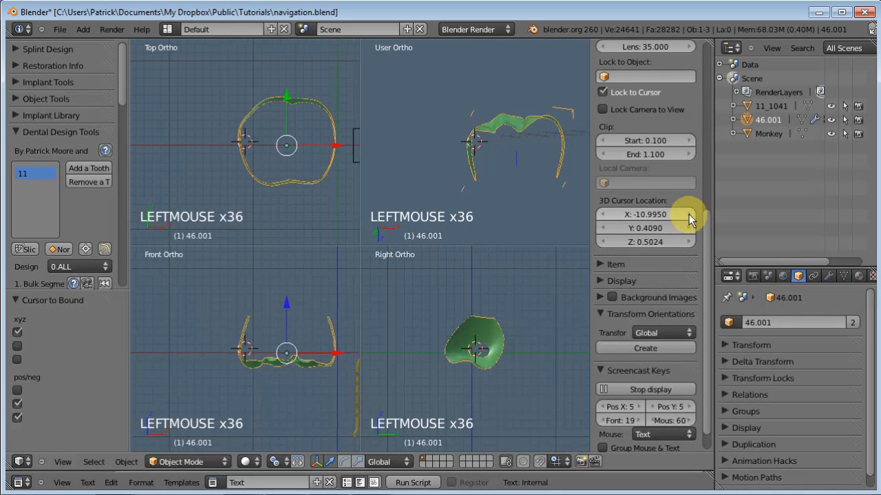
# - Return to the single Normal View, reset the 3D cursor to the world origin, and orbit around all the objects
pyautogui.click(58, 251)
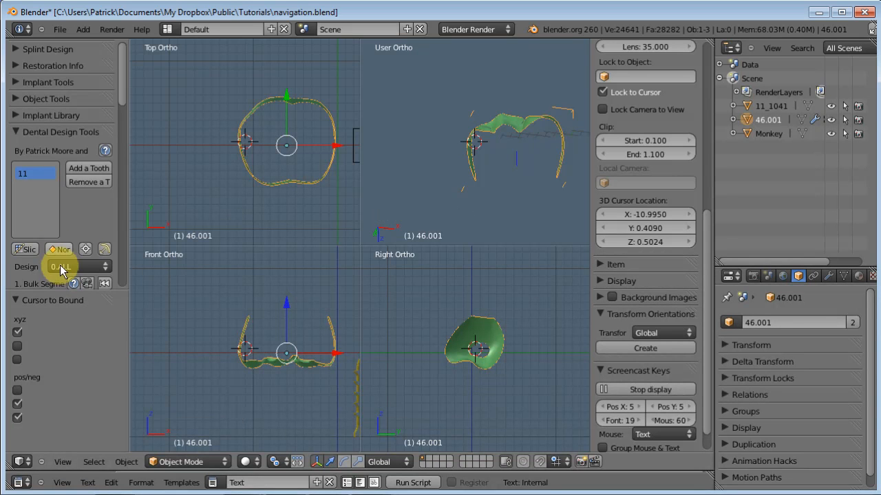
pyautogui.click(60, 252)
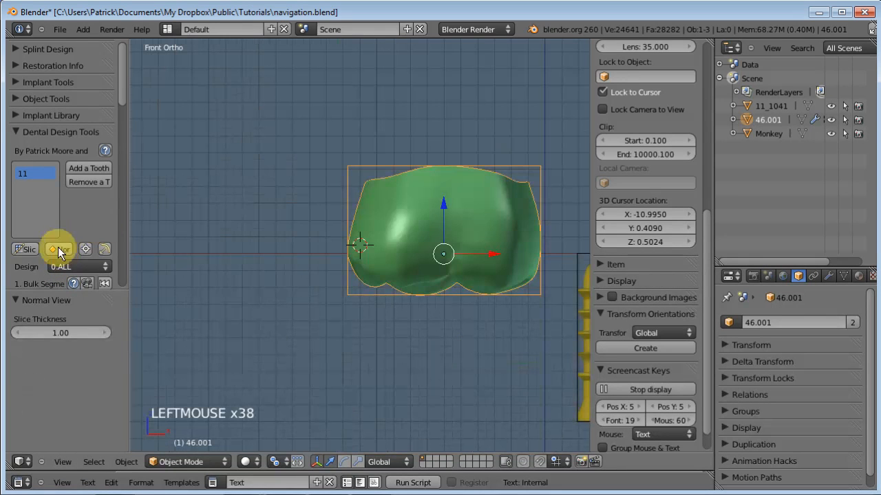
pyautogui.hotkey('shift', 'c')
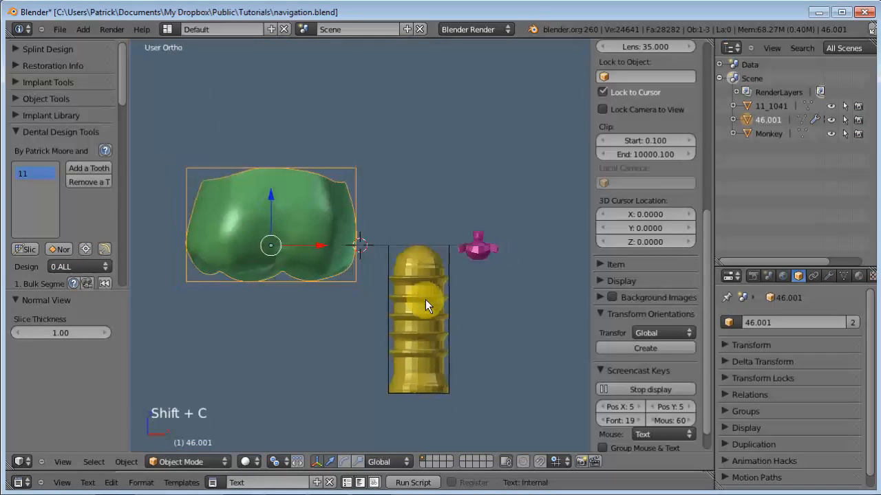
pyautogui.moveTo(343, 336); pyautogui.dragTo(338, 106, button='middle')
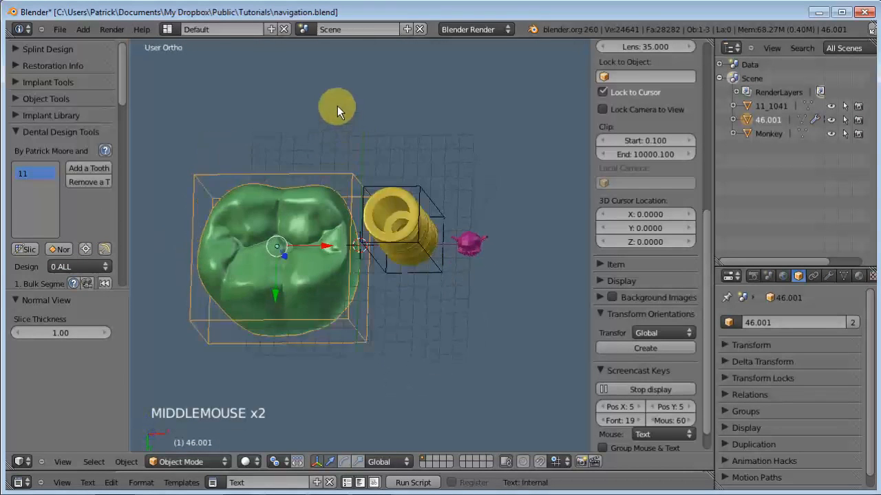